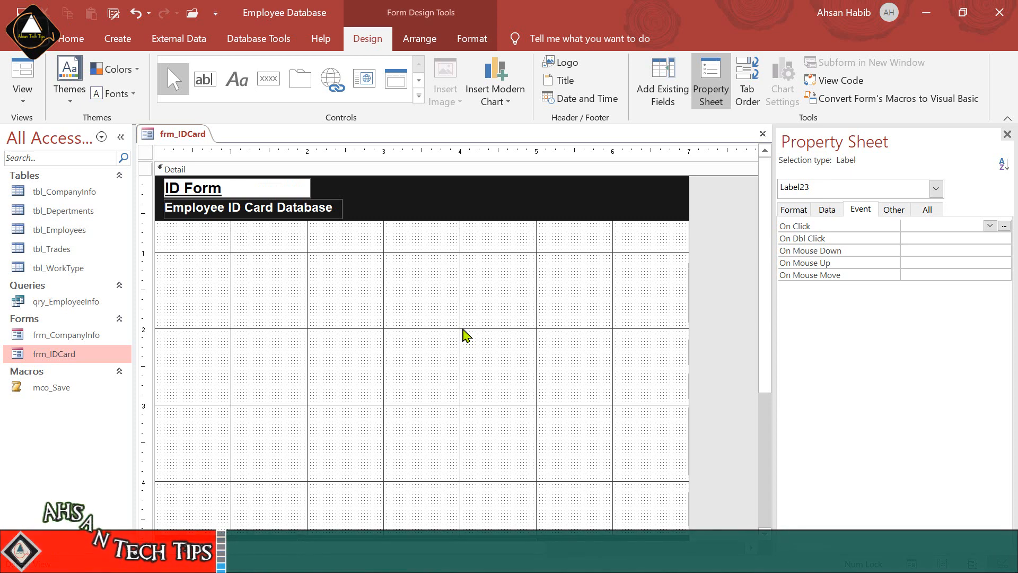
Change the header title label to read "ID Card Generate Form"
key(BackSpace)
key(BackSpace)
key(BackSpace)
key(BackSpace)
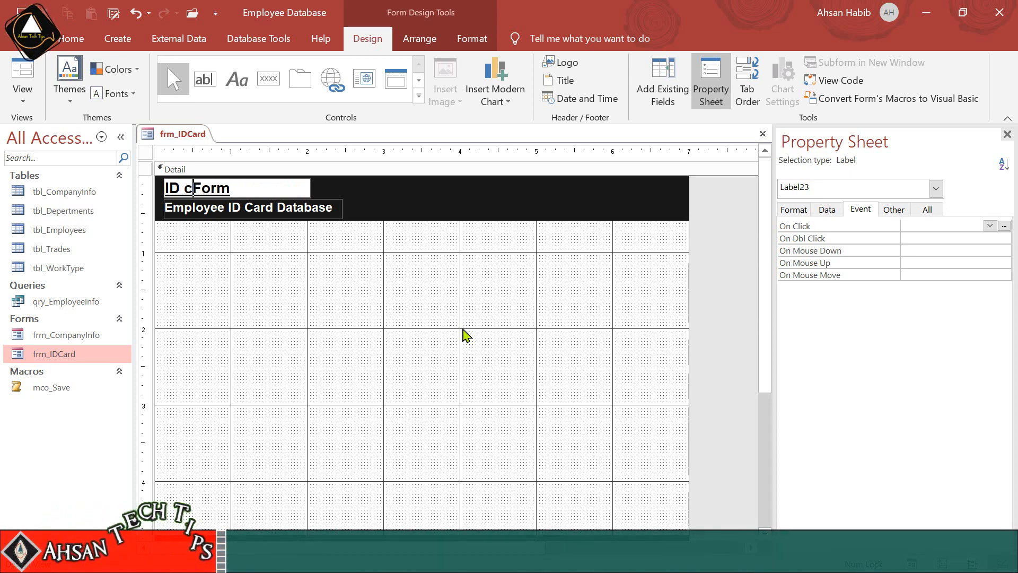
text(Card Generate)
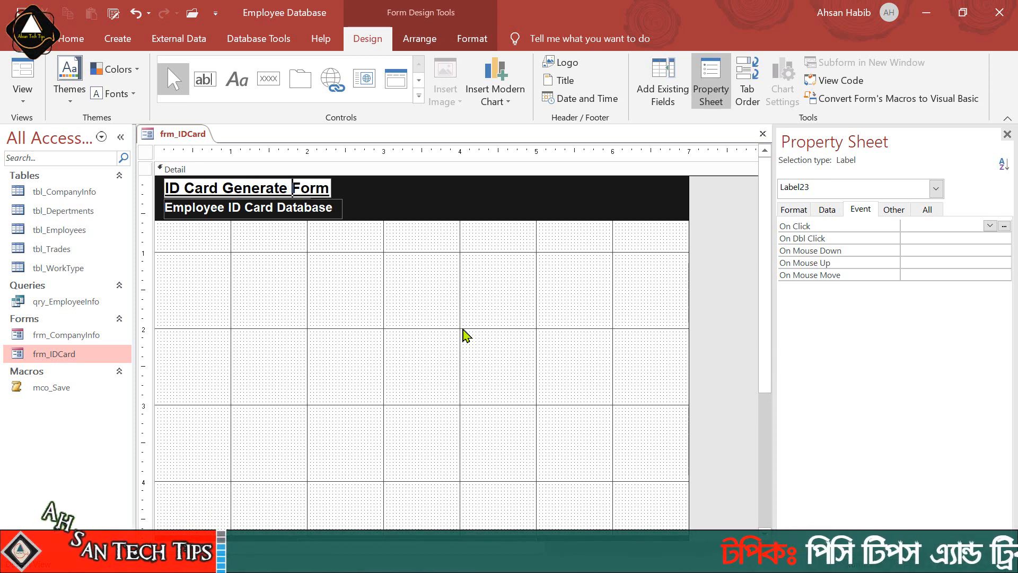
click(374, 290)
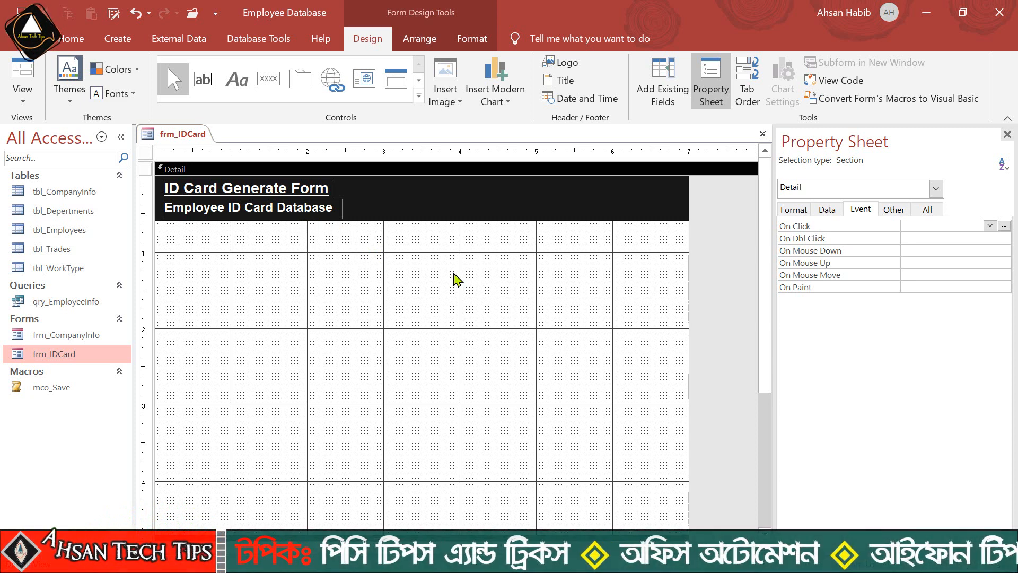
Set the record source of the frm_IDCard form to tbl_Employees
click(144, 153)
click(953, 238)
drag(960, 238, 866, 238)
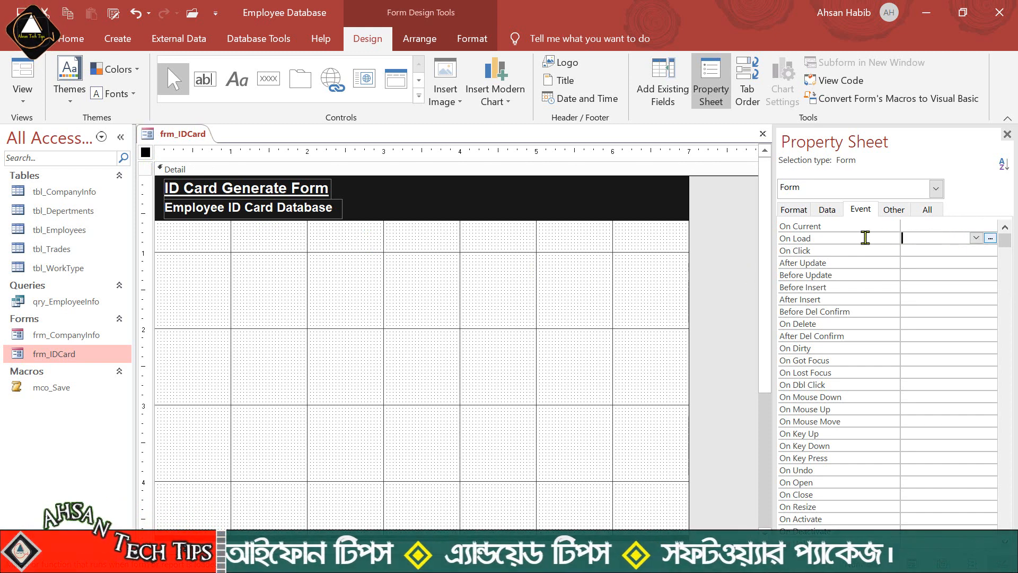
click(827, 210)
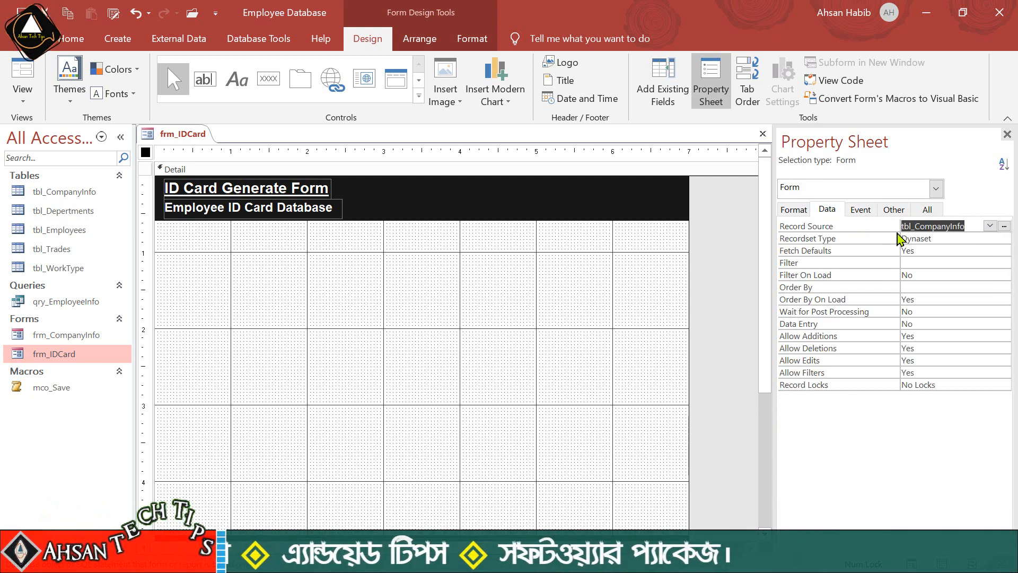
click(989, 227)
key(Up)
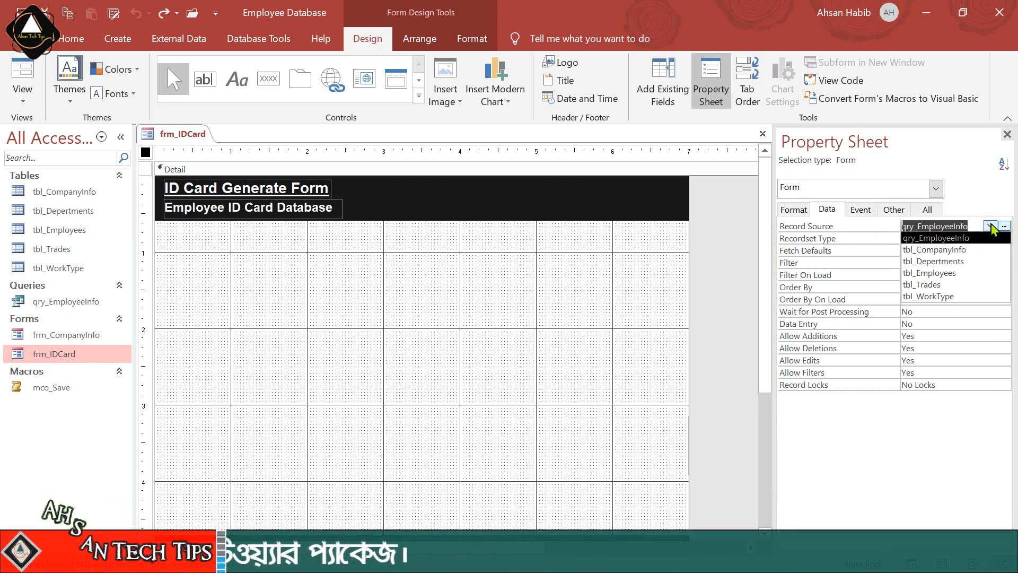
click(938, 272)
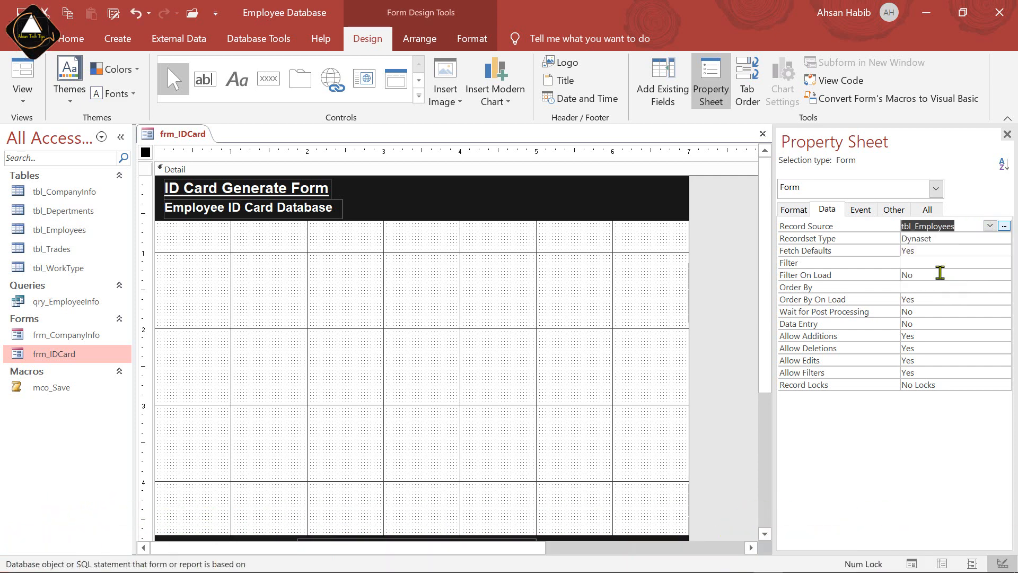
Add all tbl_Employees fields from SerialNo to Picture to the Detail section below the header
click(665, 93)
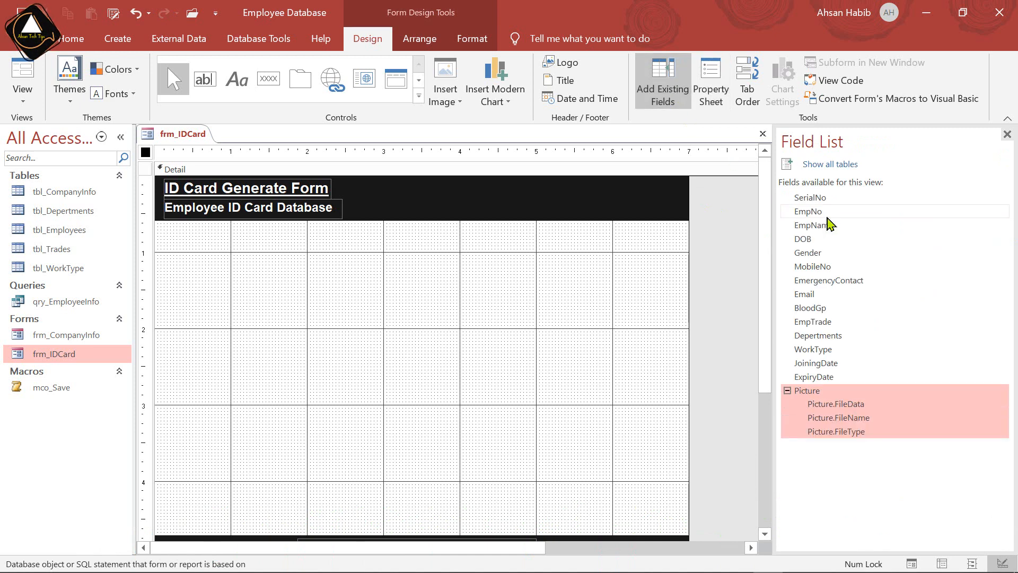
click(811, 199)
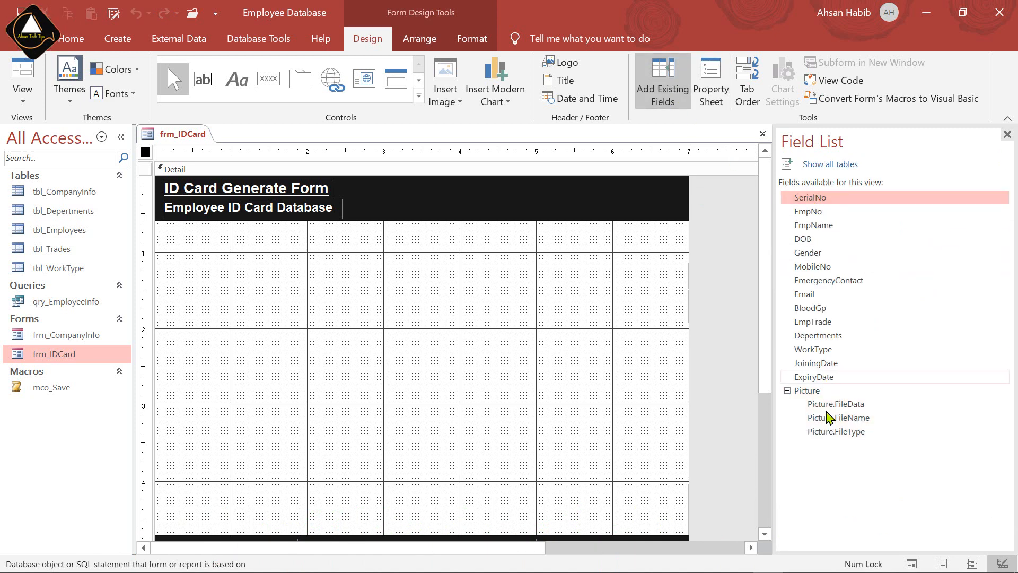
shift+click(793, 391)
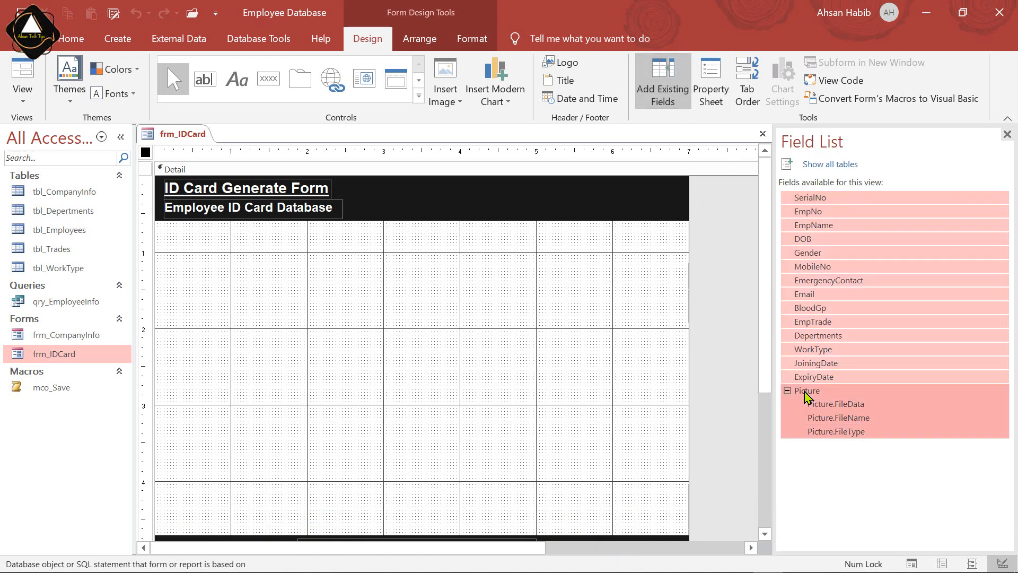
drag(818, 204, 327, 225)
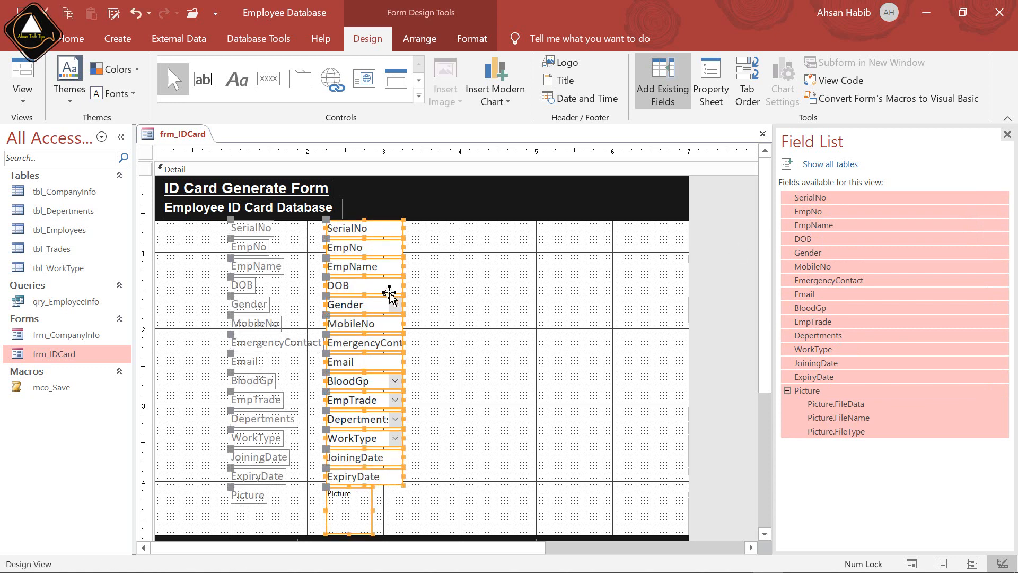
click(475, 363)
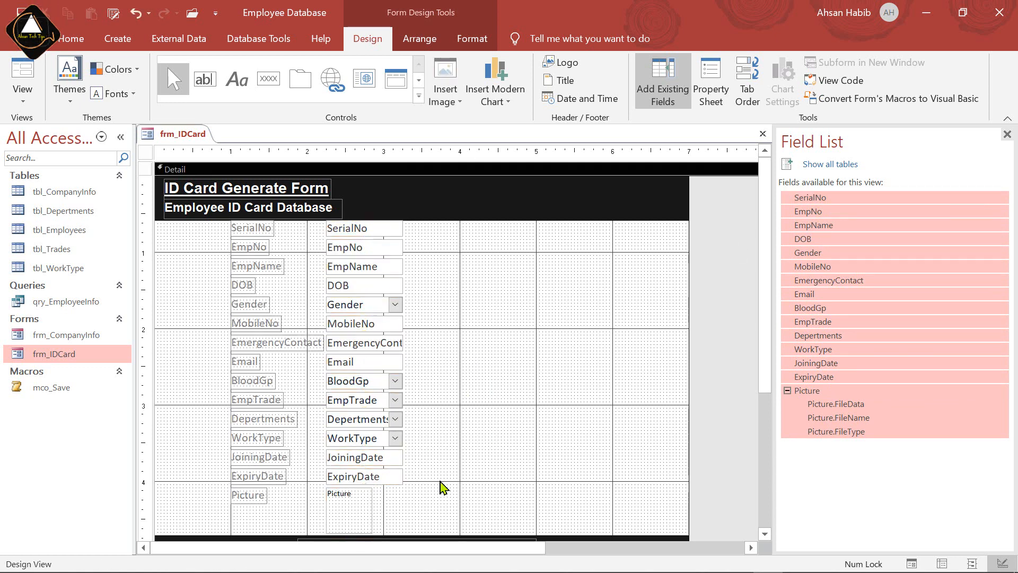
Move the Picture attachment control to the right of the fields near the 6-inch mark and delete its label
drag(356, 514, 642, 282)
click(524, 244)
key(Delete)
click(489, 293)
Arrange the SerialNo to ExpiryDate labels and fields in a stacked layout
drag(210, 237, 413, 484)
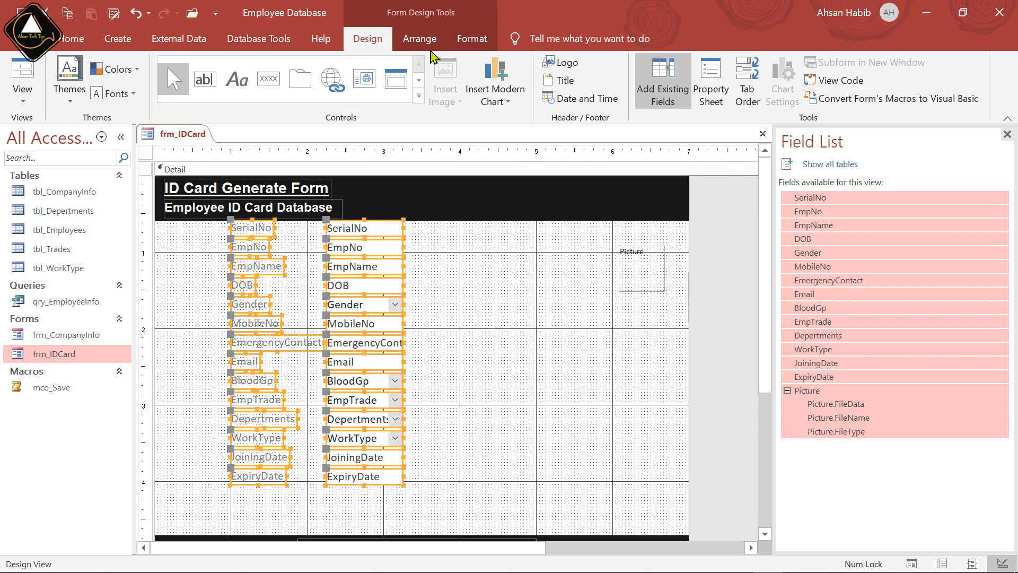
click(418, 38)
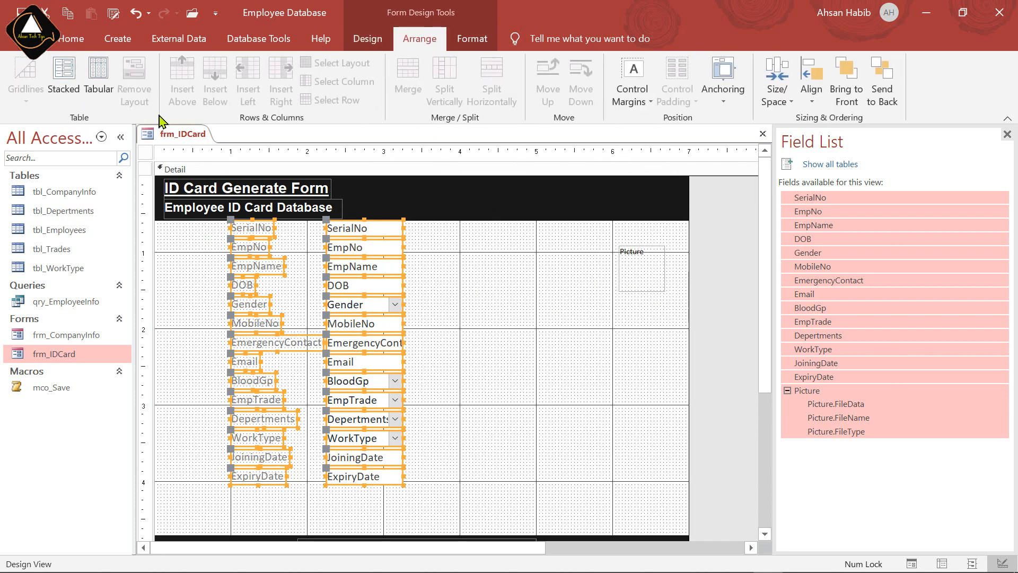
click(66, 90)
scroll(419, 356, down, 5)
scroll(419, 356, up, 5)
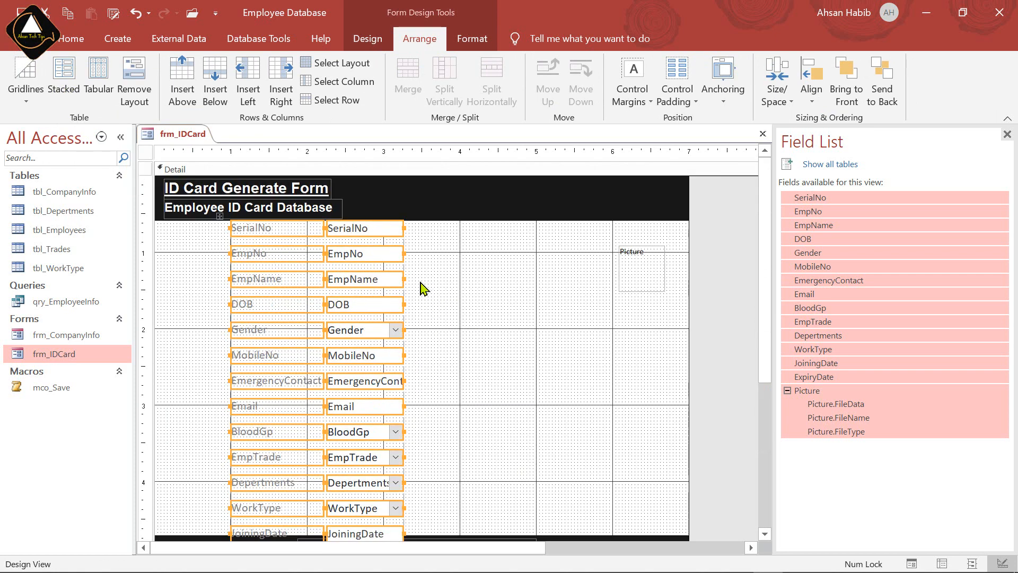
Reduce the control padding of the stacked fields so the rows sit closer together
click(696, 106)
click(703, 168)
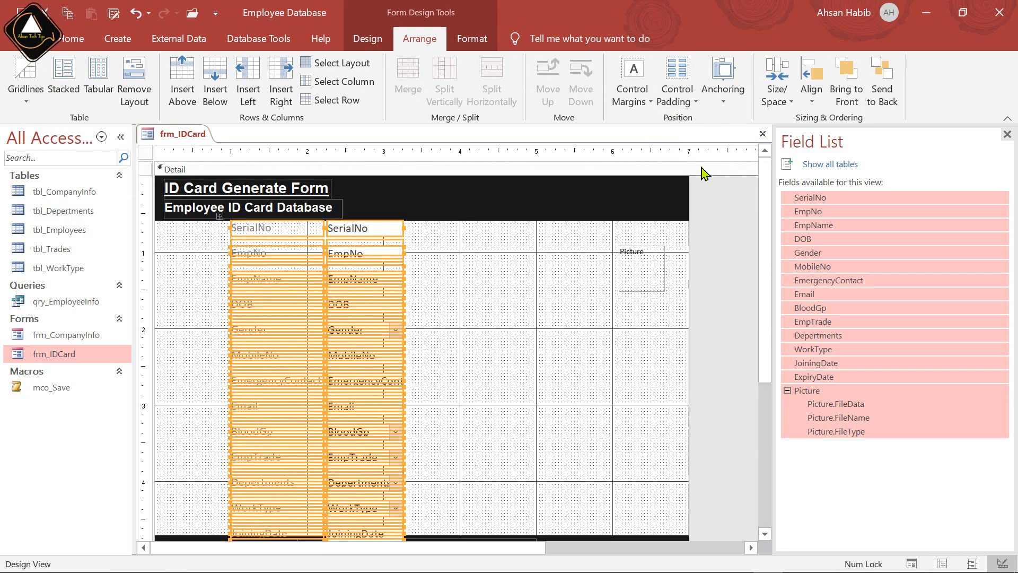
scroll(435, 387, down, 5)
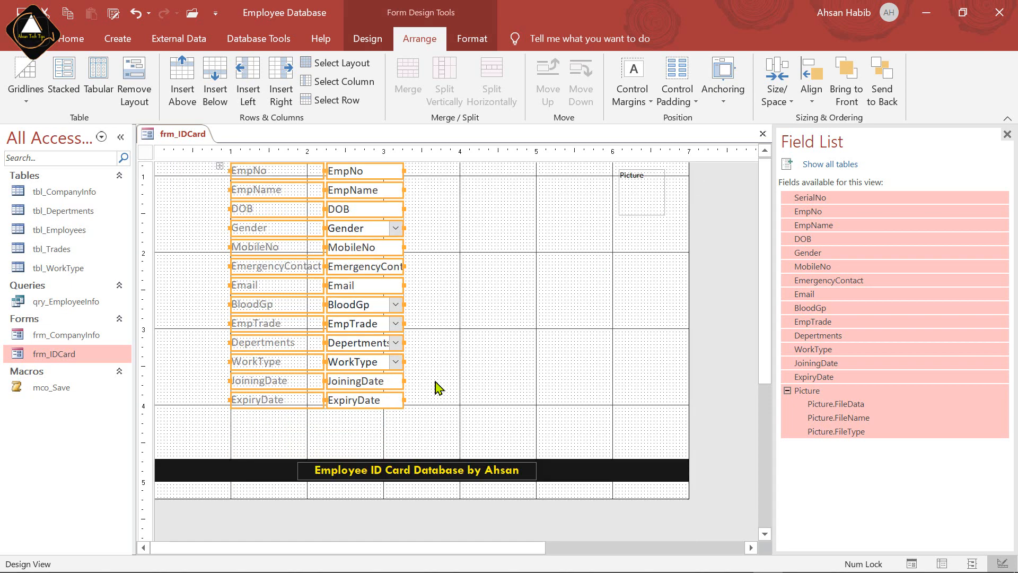
scroll(435, 387, up, 5)
Move the stacked fields close to the form's left edge just below the header and remove their layout
drag(261, 241, 206, 247)
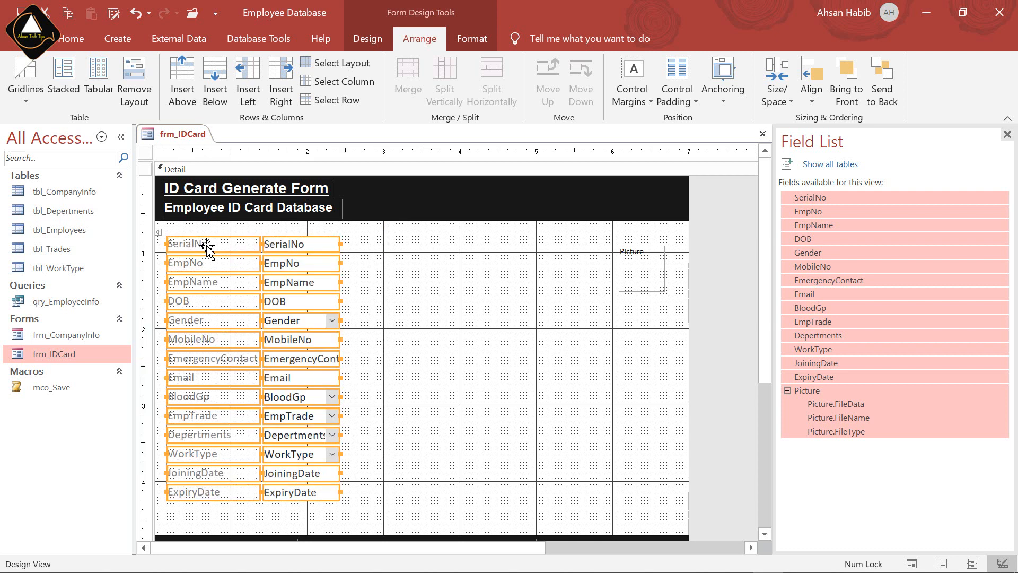
click(136, 87)
click(423, 278)
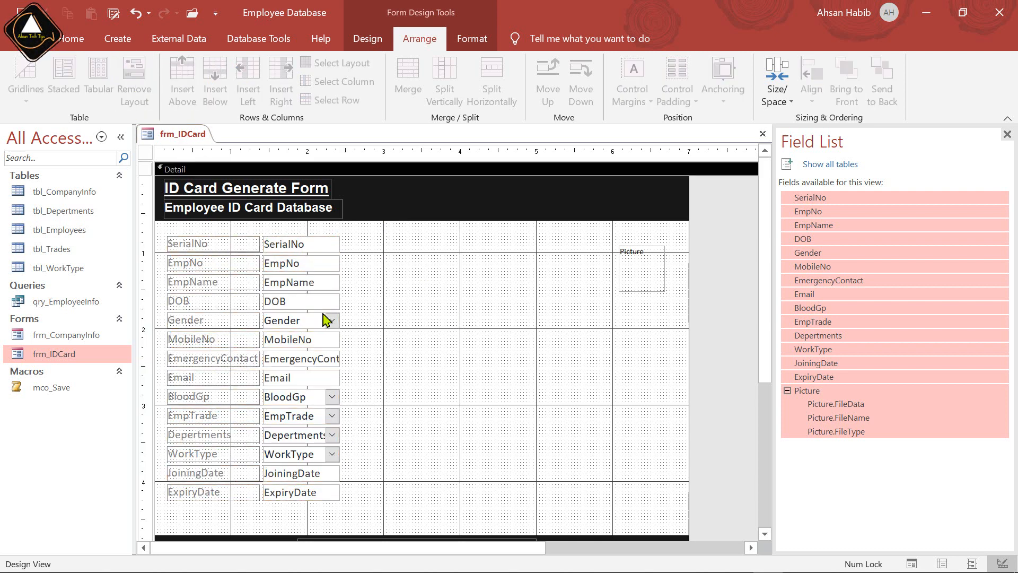
Shift the left edges of all field boxes to the right and widen the labels to fill the freed space
drag(351, 239, 302, 491)
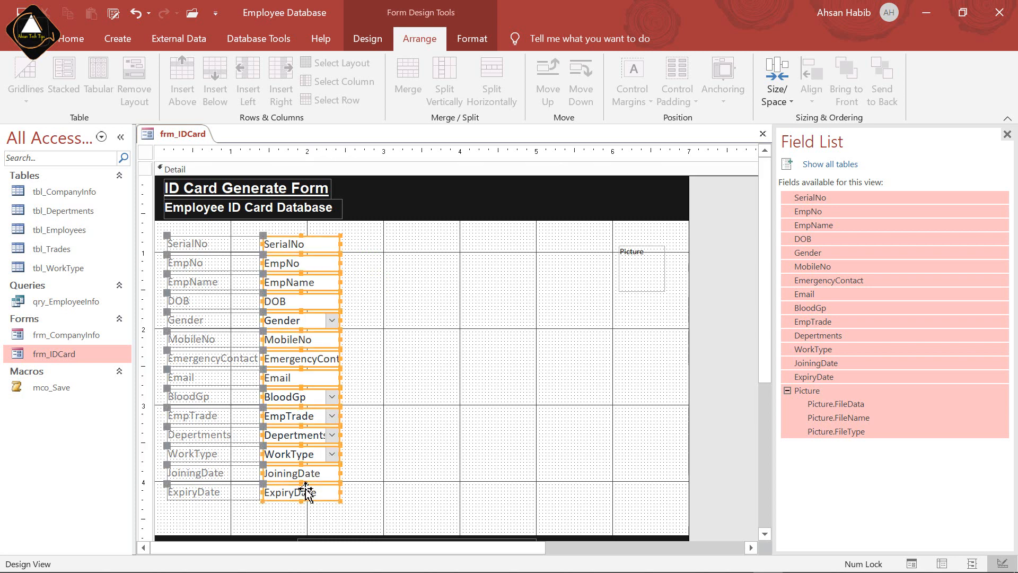
drag(262, 276, 296, 276)
click(273, 246)
drag(272, 238, 205, 496)
drag(260, 244, 293, 260)
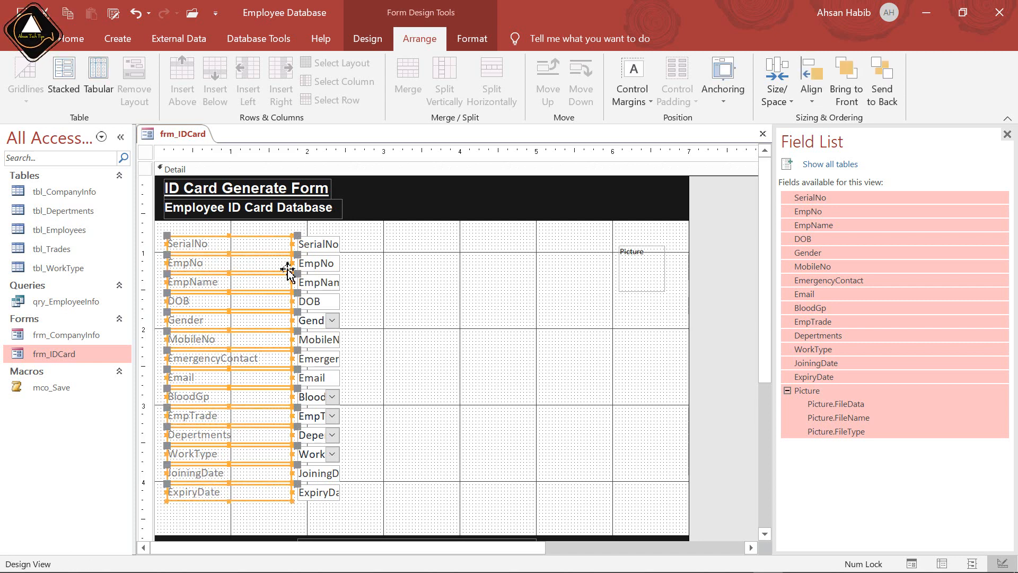
Widen all field boxes from SerialNo to ExpiryDate to the 5-inch mark
drag(363, 238, 314, 511)
drag(344, 247, 535, 251)
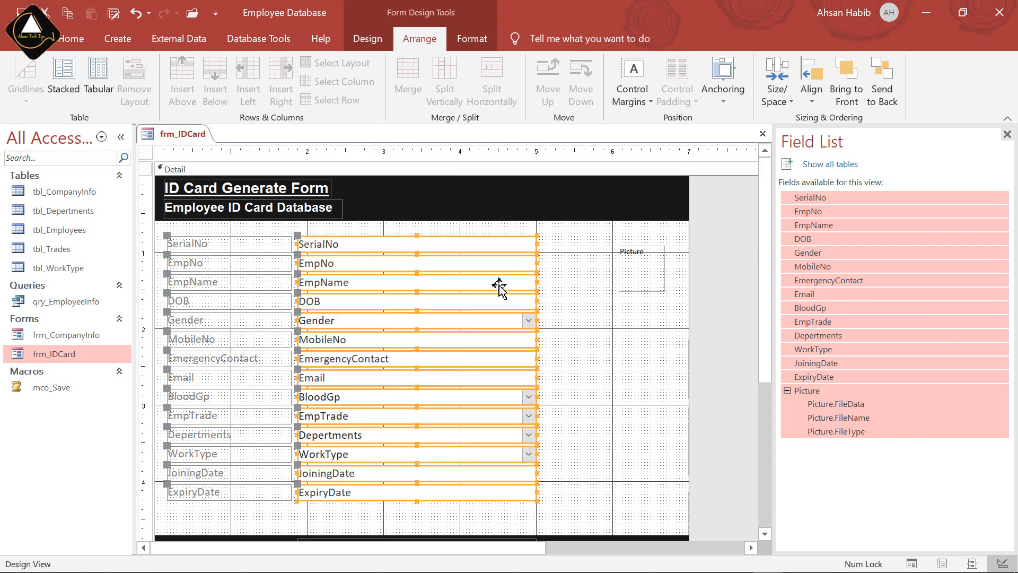
click(564, 303)
Set the font of all field labels and boxes to Arial and their text color to black
drag(162, 239, 539, 512)
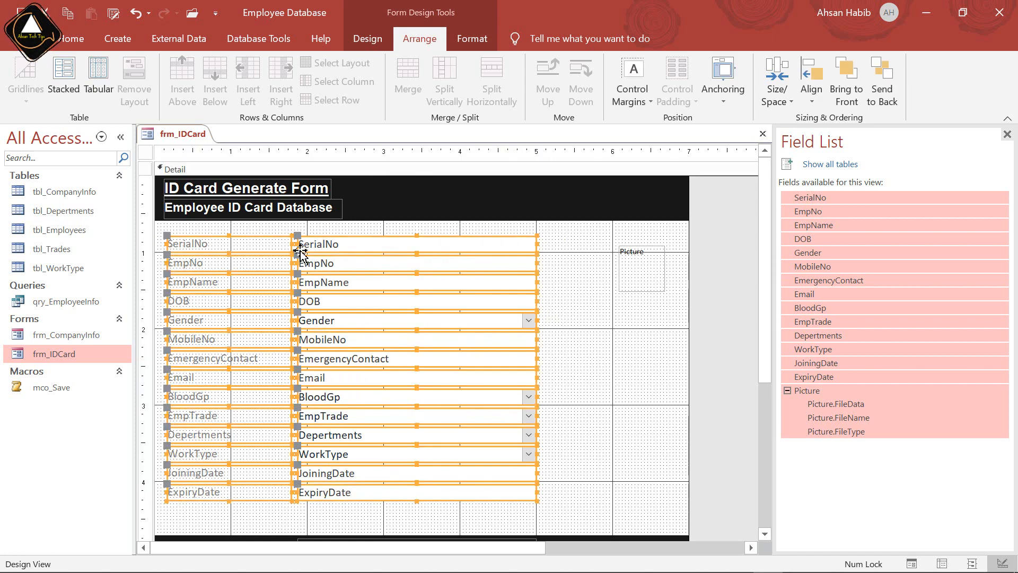
click(80, 40)
click(712, 69)
text(Arial)
key(Return)
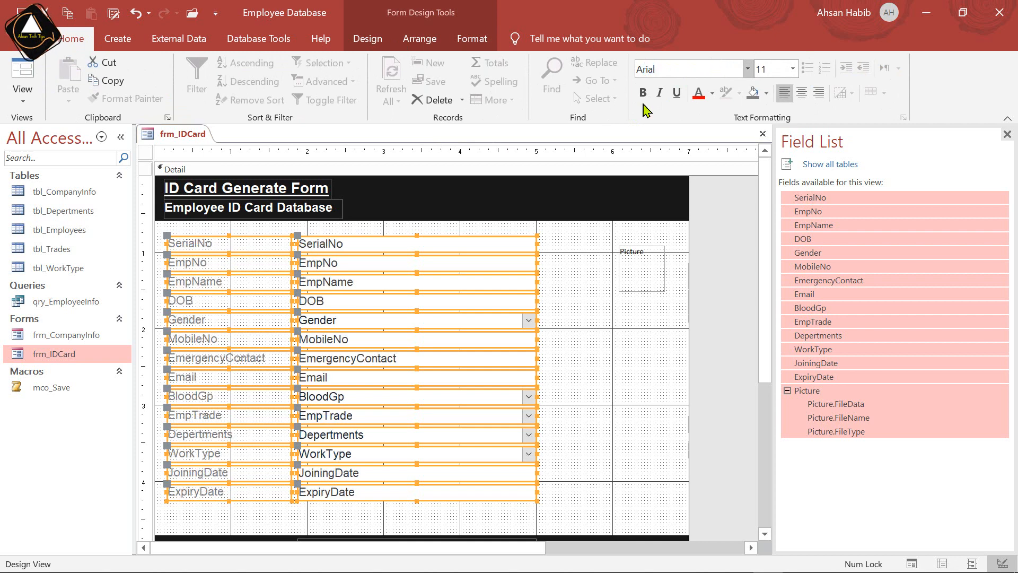
click(712, 94)
click(712, 204)
click(569, 286)
Make the SerialNo to ExpiryDate labels bold and give them a black outline
drag(163, 239, 250, 503)
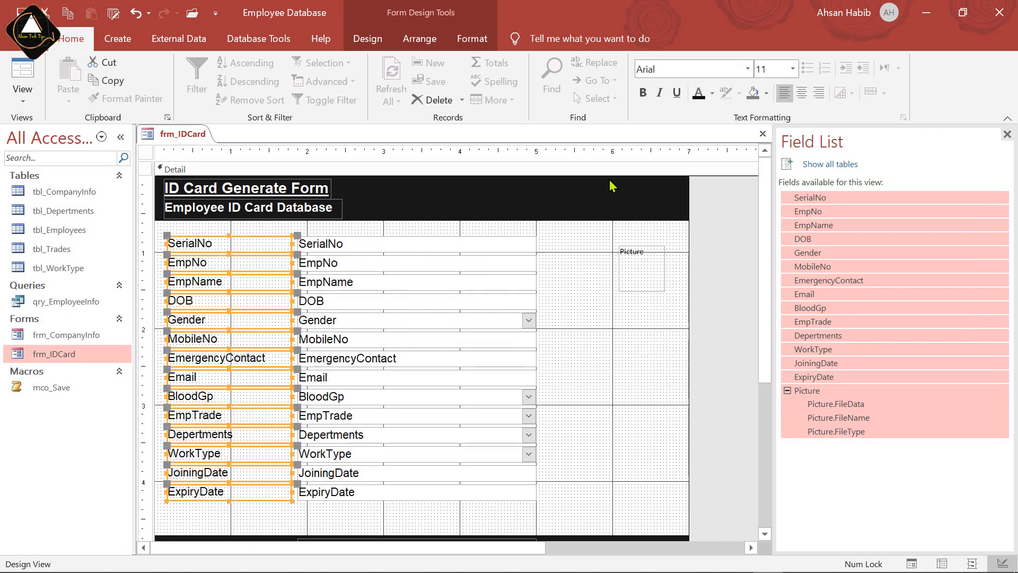
click(642, 93)
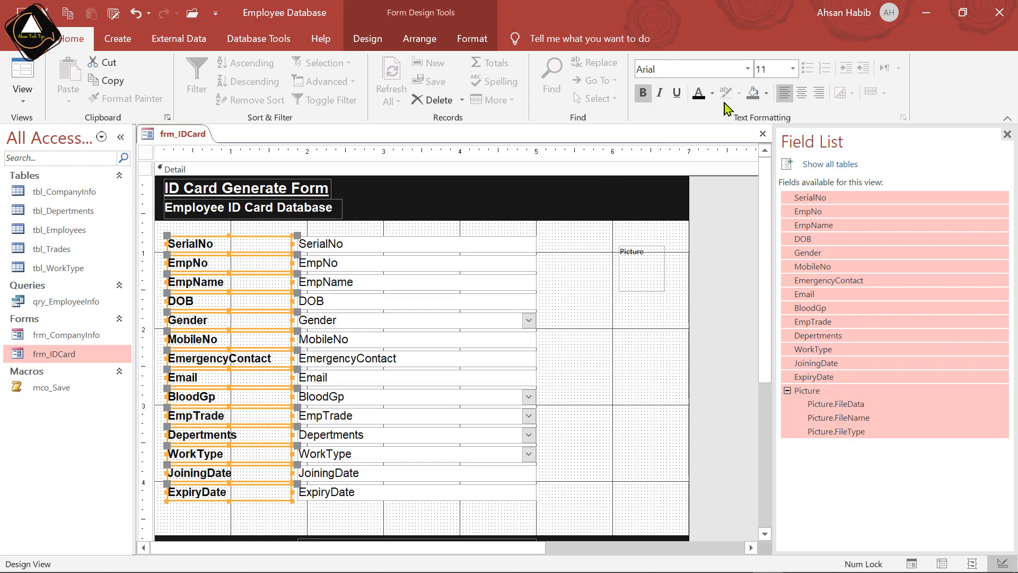
click(472, 39)
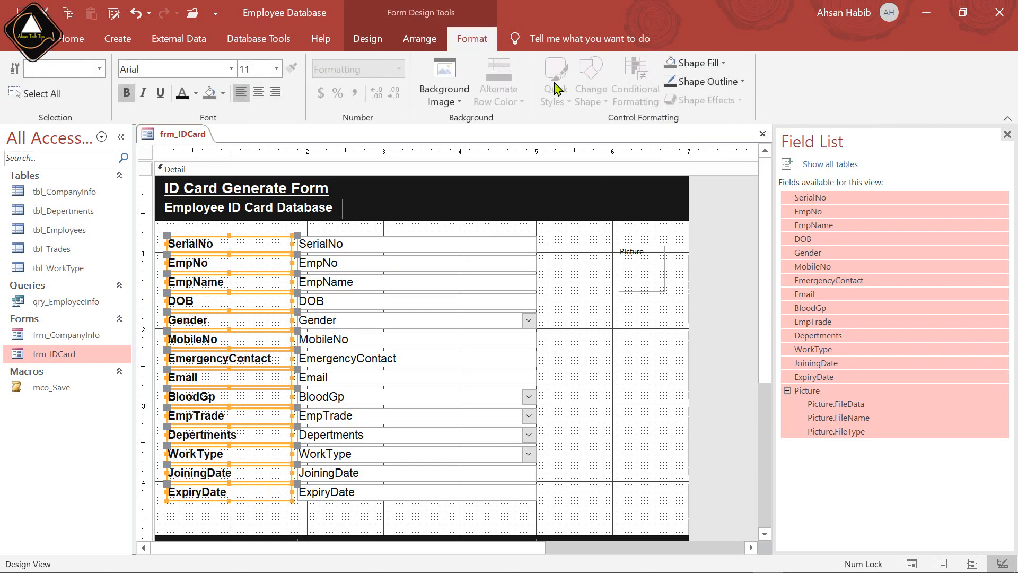
click(742, 81)
click(689, 207)
Fill the field labels with the darkest orange theme color and make their text centered and white
click(722, 63)
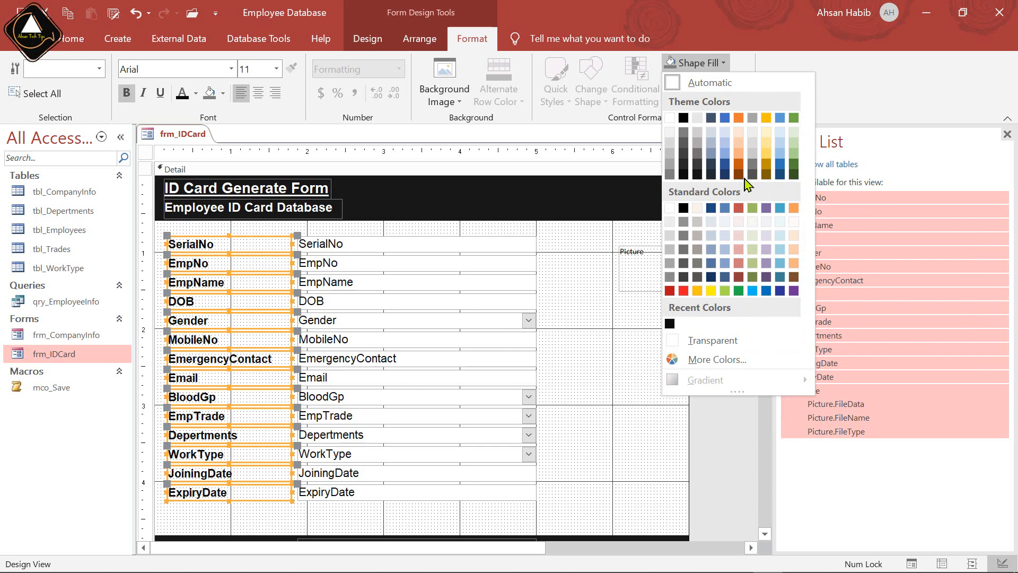
click(739, 174)
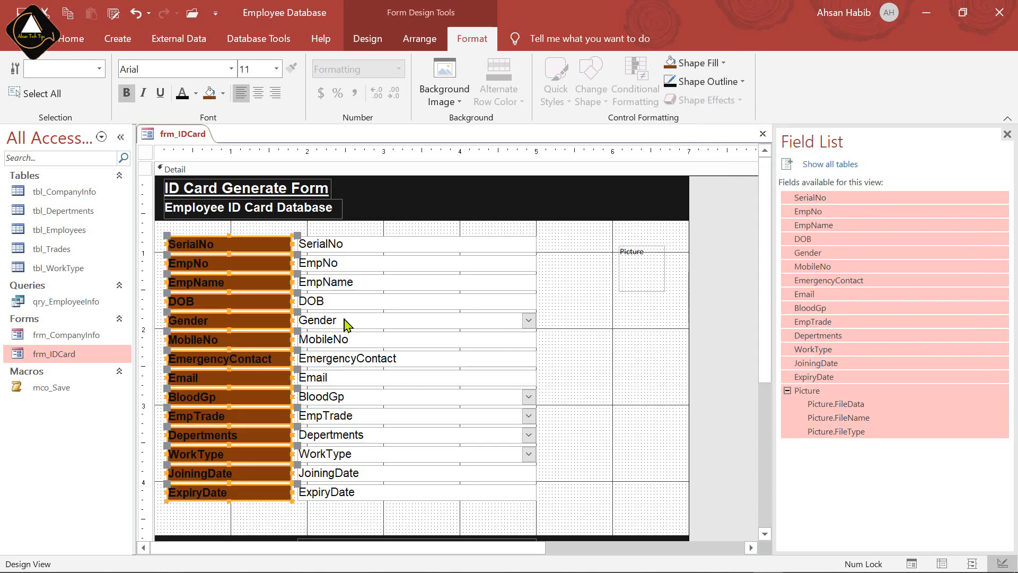
click(259, 93)
click(196, 94)
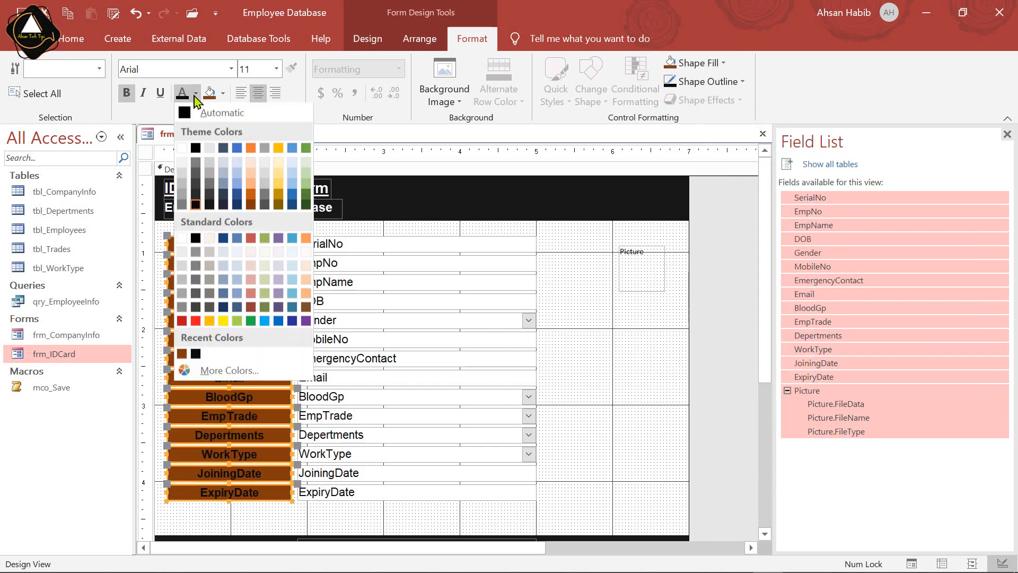
click(181, 148)
click(590, 307)
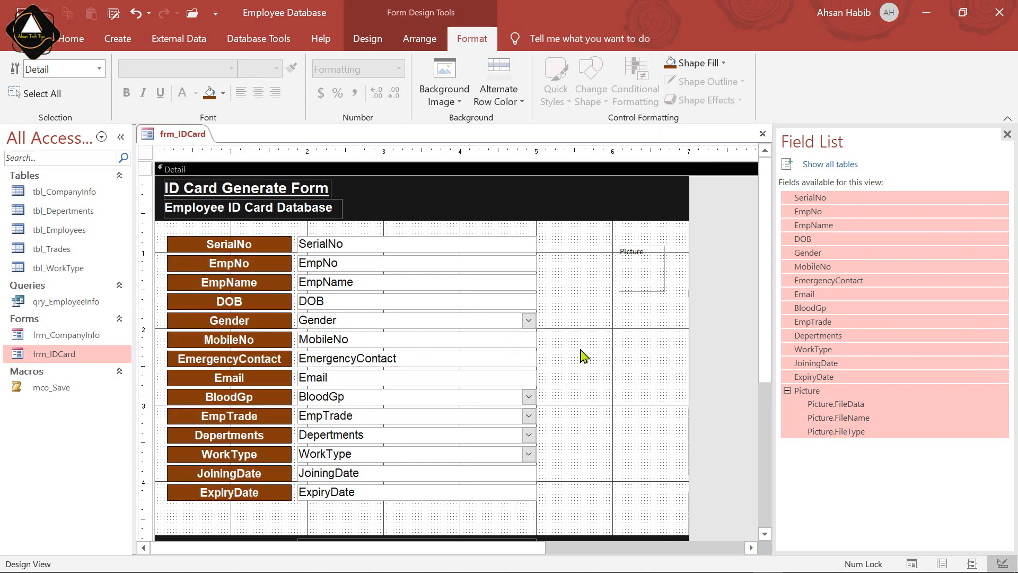
Shorten the Detail section so that it ends at the lower edge of the black footer banner
scroll(626, 425, down, 1)
drag(445, 499, 446, 482)
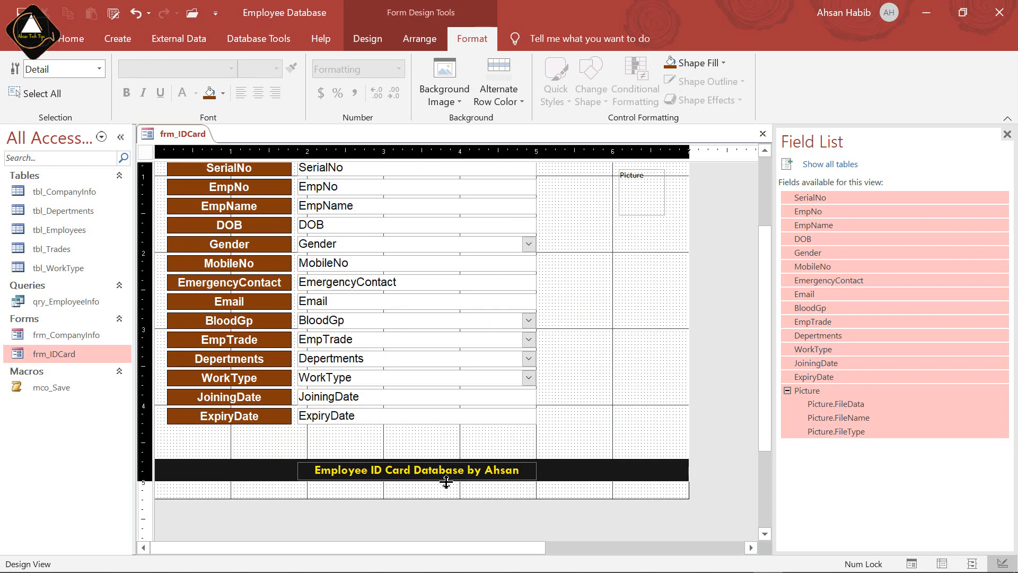
scroll(618, 421, up, 1)
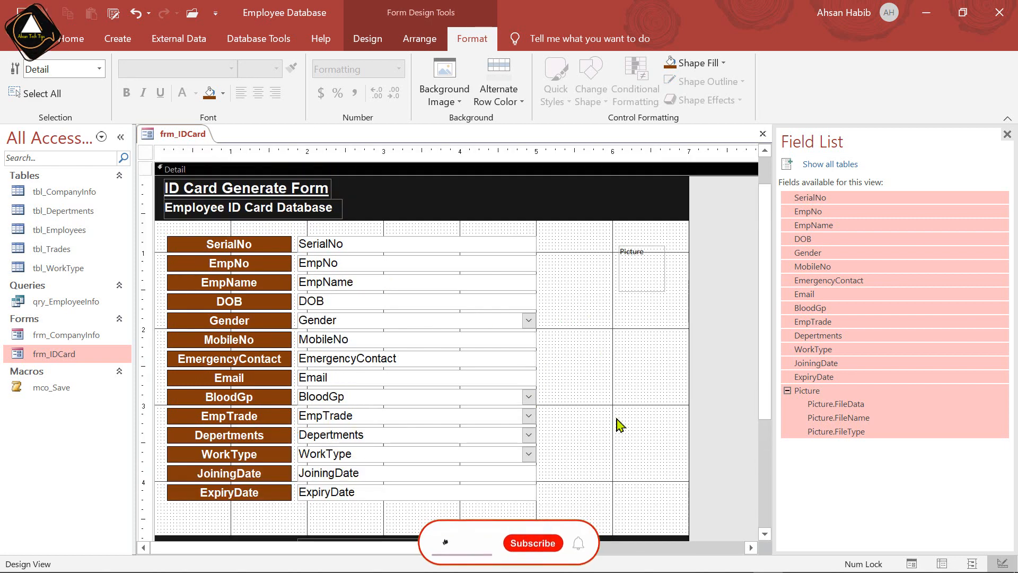
Nudge all labels and fields from SerialNo to ExpiryDate slightly downward
drag(159, 236, 524, 516)
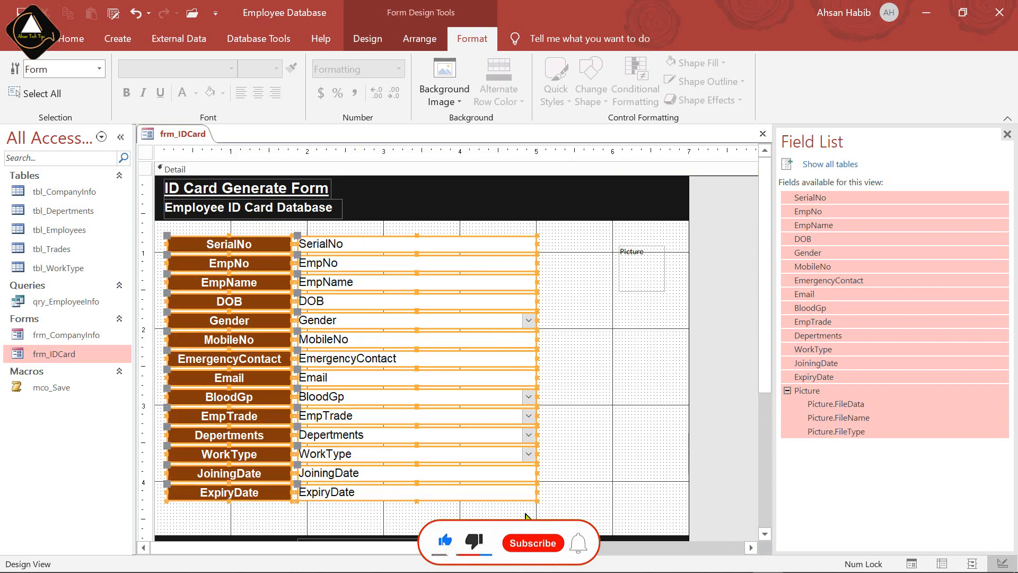
key(Down)
key(Down)
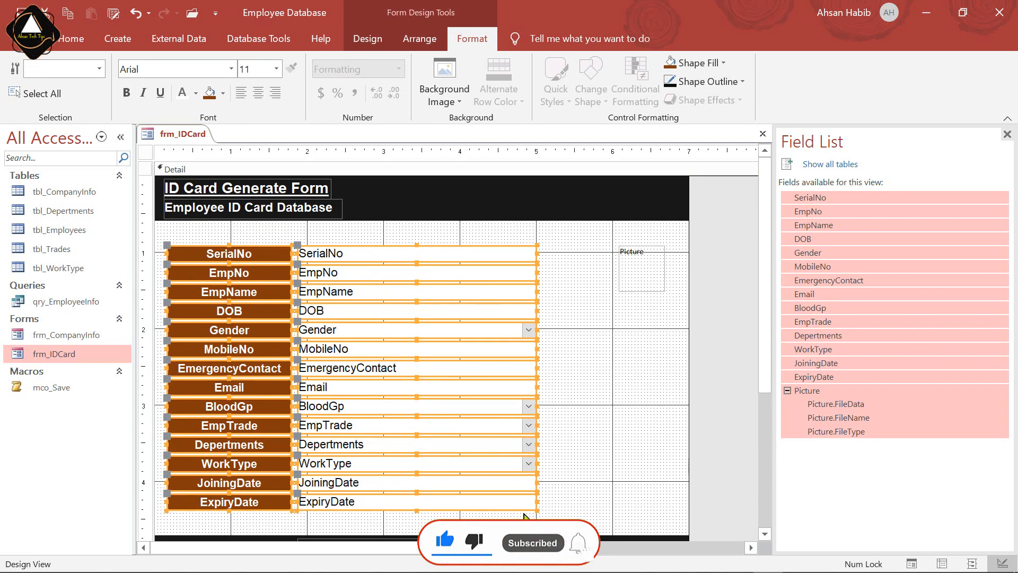
Nudge the labels and fields slightly to the right, and reposition and enlarge the Picture control to about 1.08 by 1.13 inches beside them
key(Right)
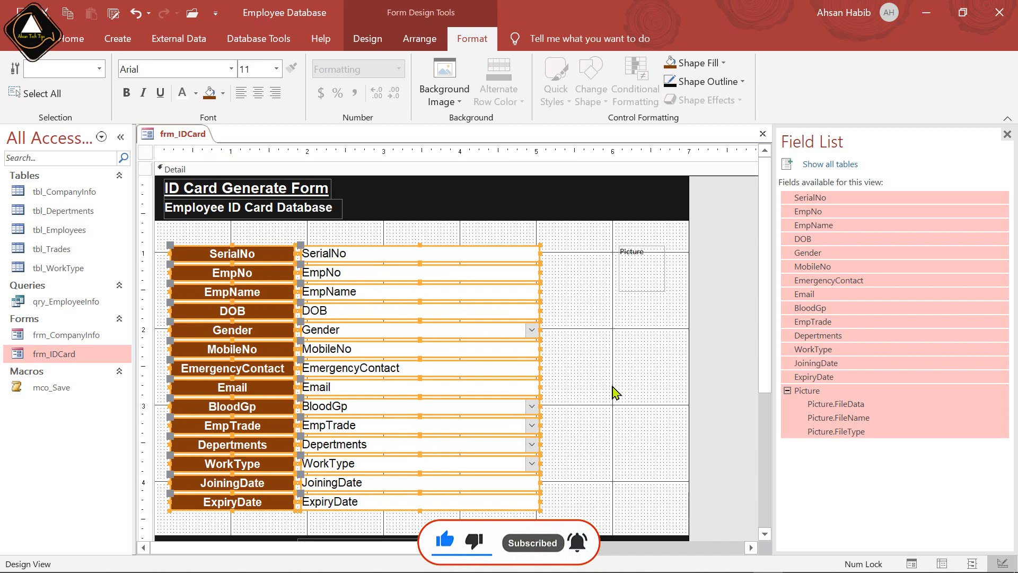
click(605, 371)
click(632, 262)
drag(633, 263, 673, 315)
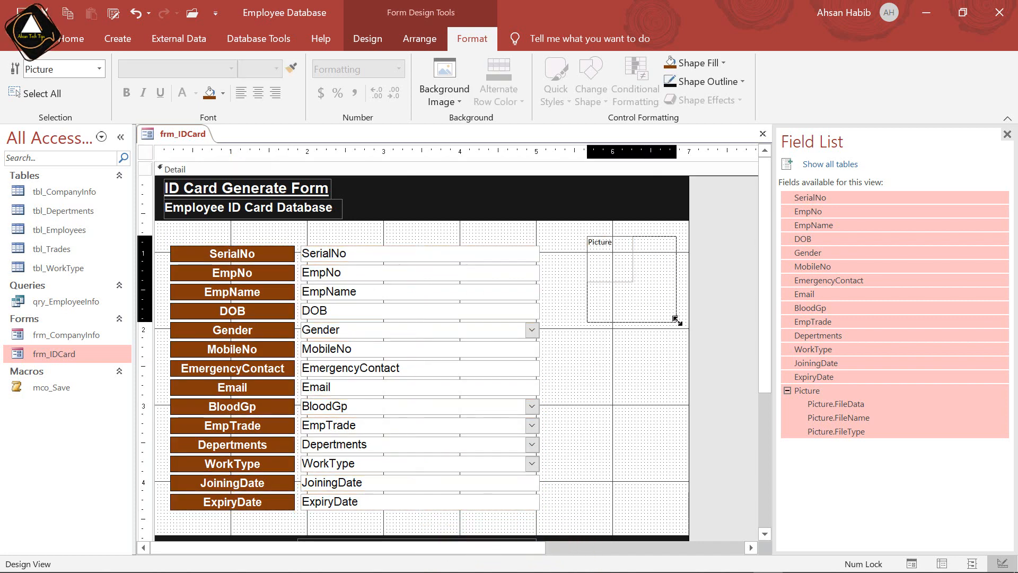
click(631, 364)
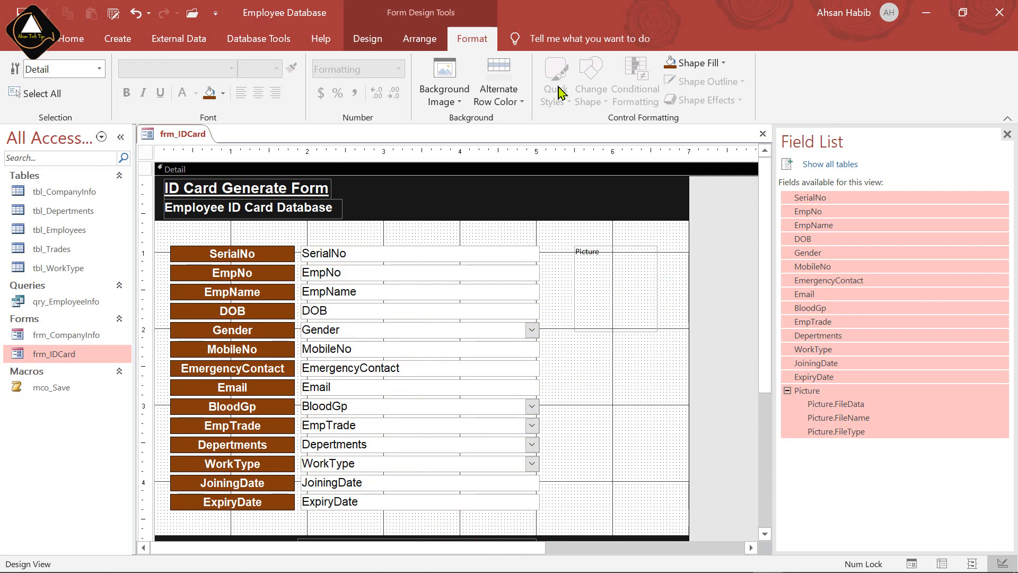
Set the Picture control's default picture to the No Pic image from the Employee ID Card Soft folder on the Desktop
click(367, 43)
click(419, 39)
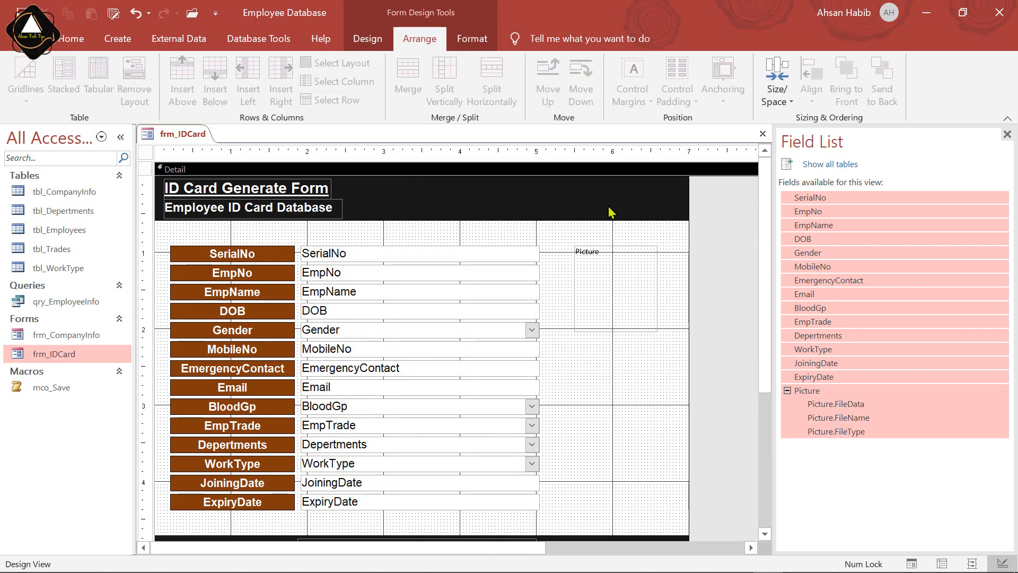
click(363, 42)
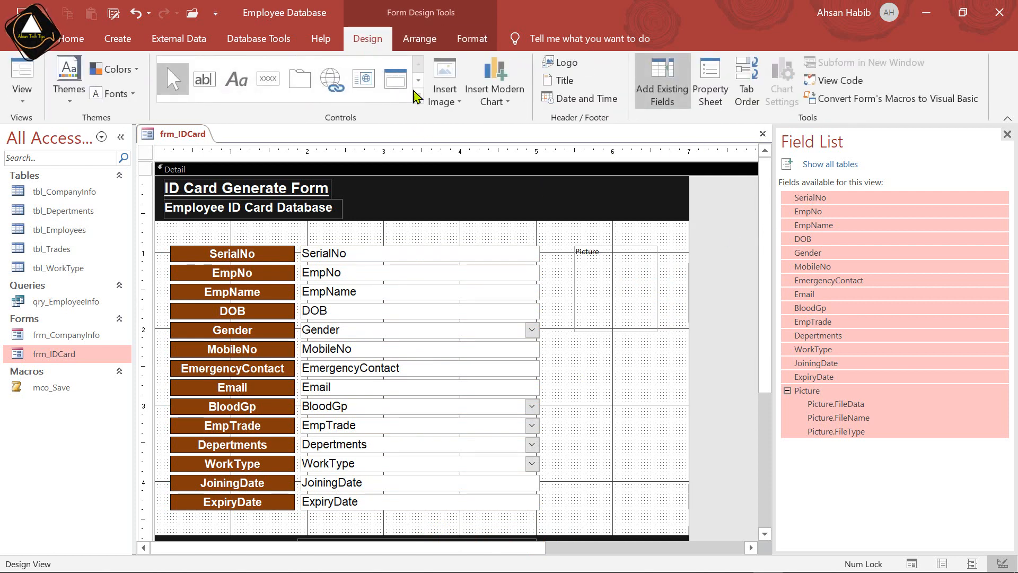
click(716, 87)
click(632, 265)
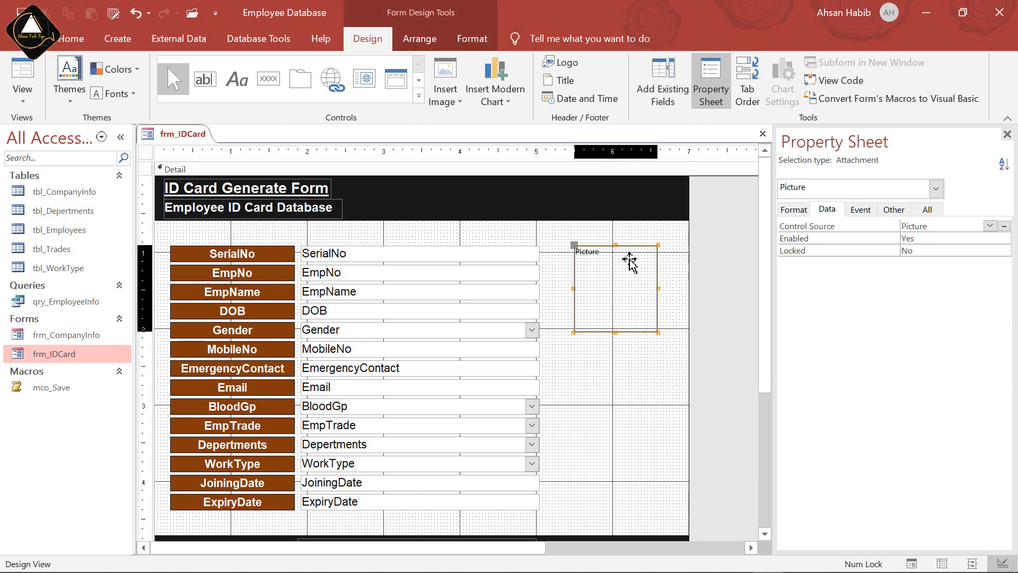
click(802, 211)
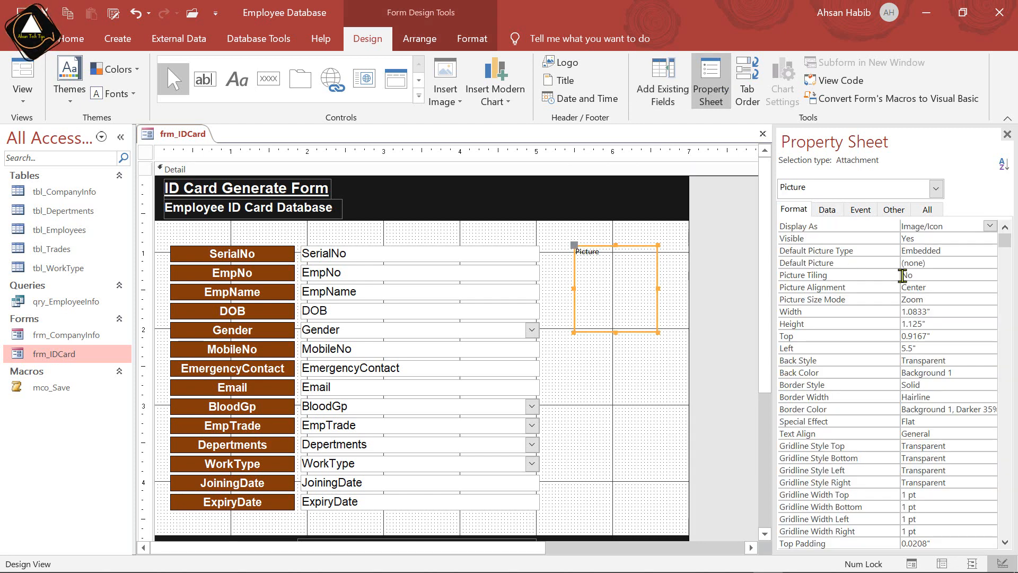
click(941, 263)
click(990, 263)
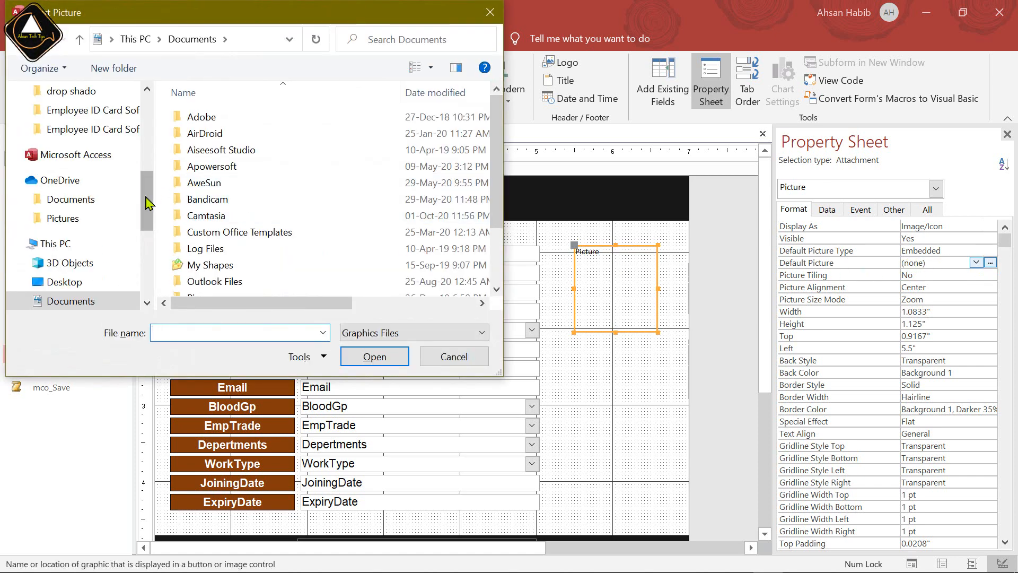
drag(148, 201, 149, 101)
click(65, 122)
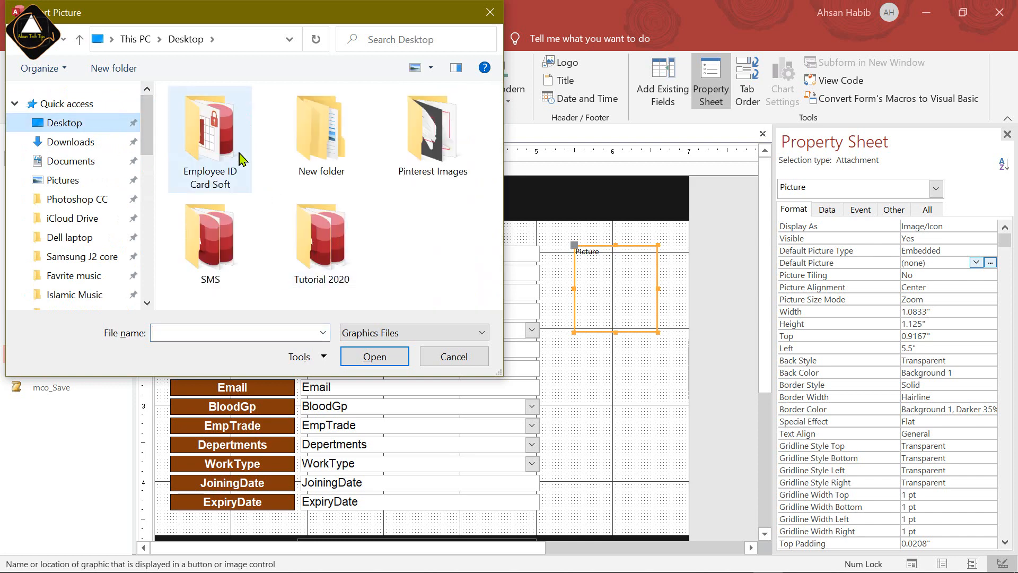
double_click(245, 161)
click(353, 216)
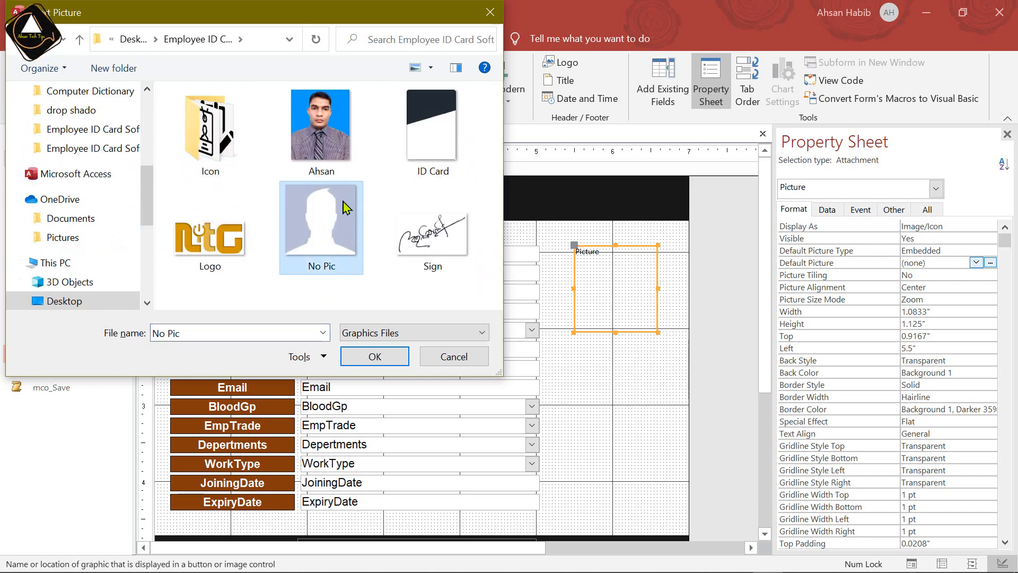
click(348, 358)
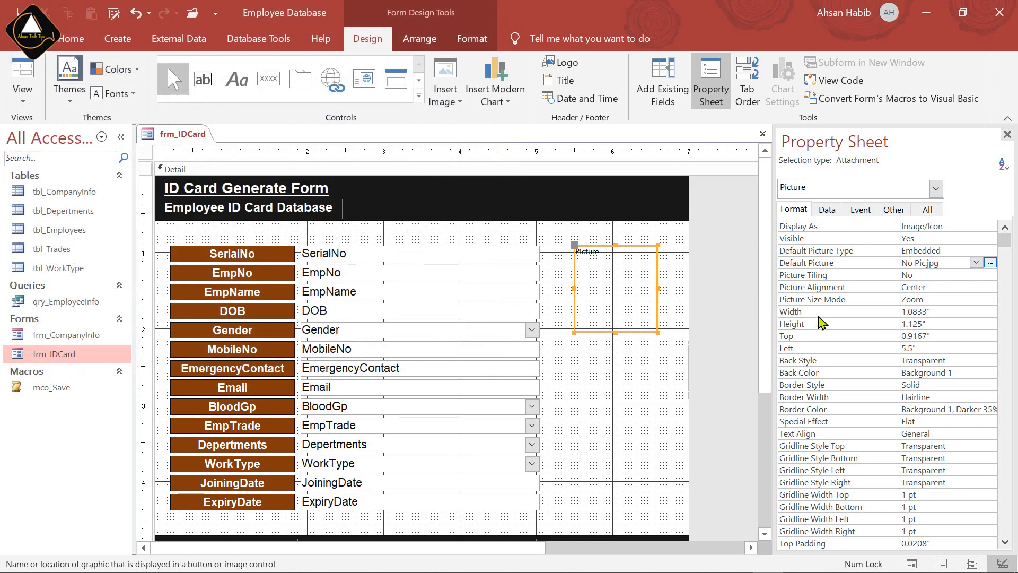
Set the Picture control's picture size mode to Stretch and preview the form in Form View
click(949, 300)
click(989, 298)
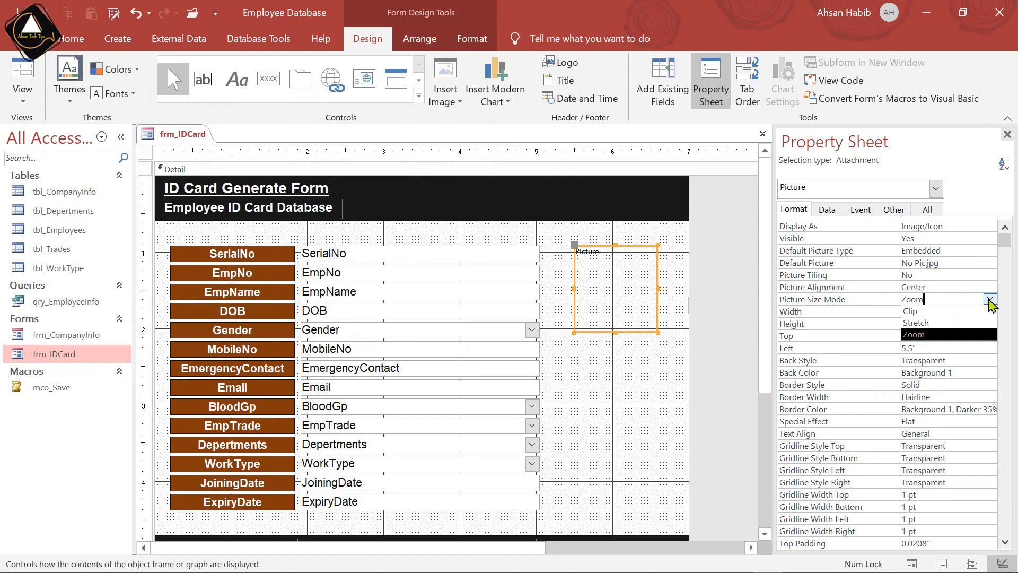
click(936, 323)
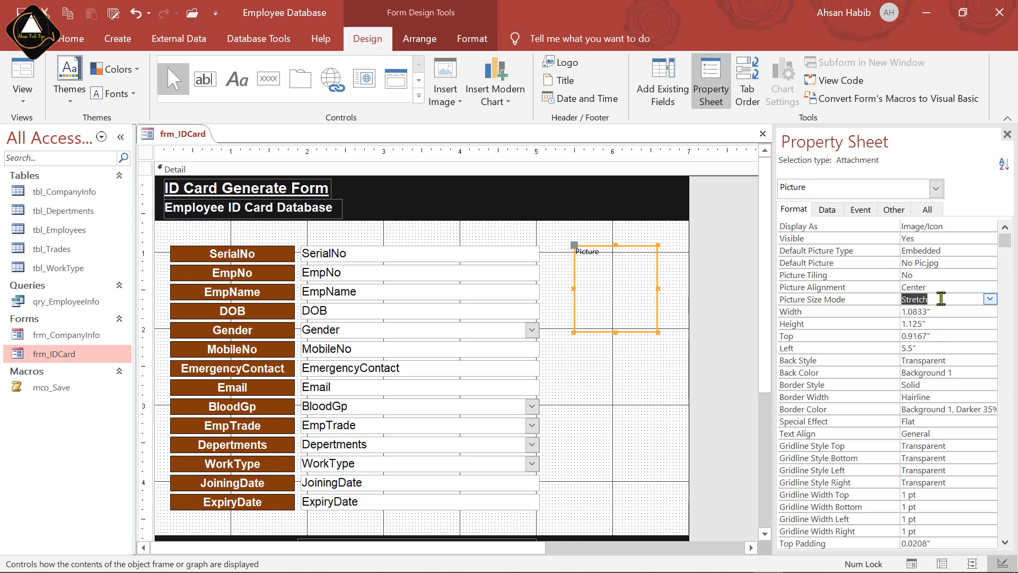
click(948, 287)
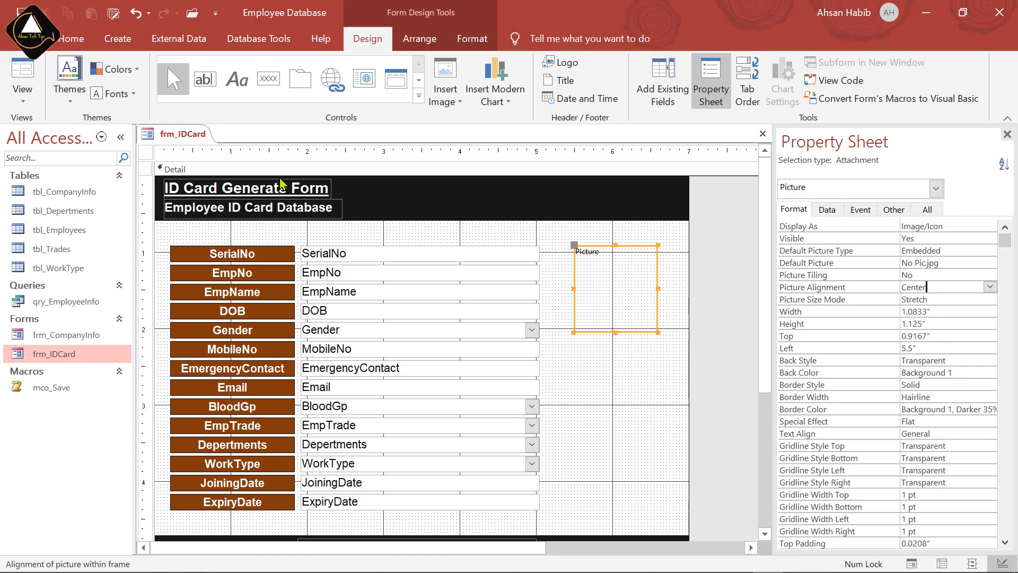
click(22, 79)
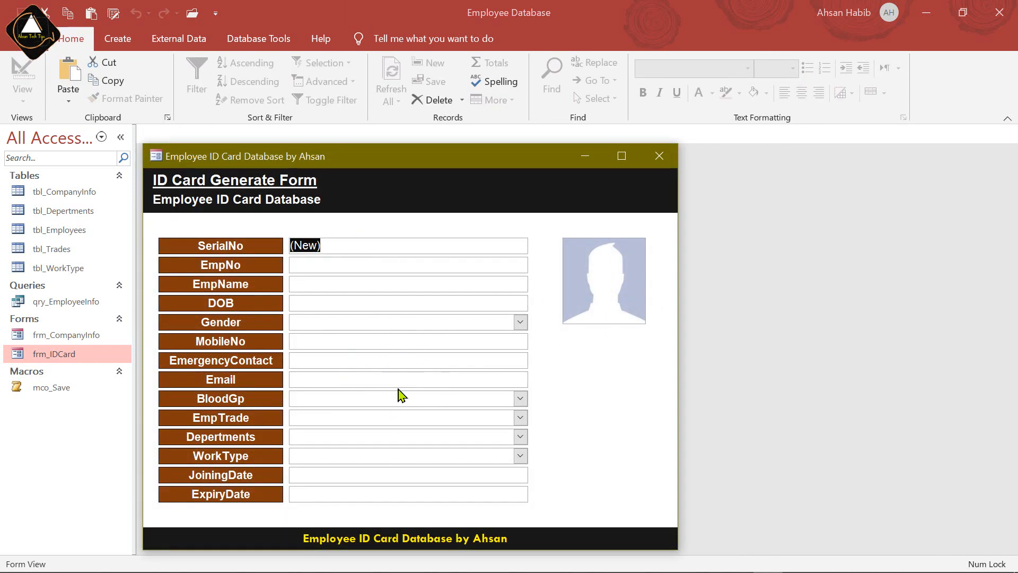
Return the form to Design View and give the SerialNo to ExpiryDate entry fields a black outline
right_click(541, 230)
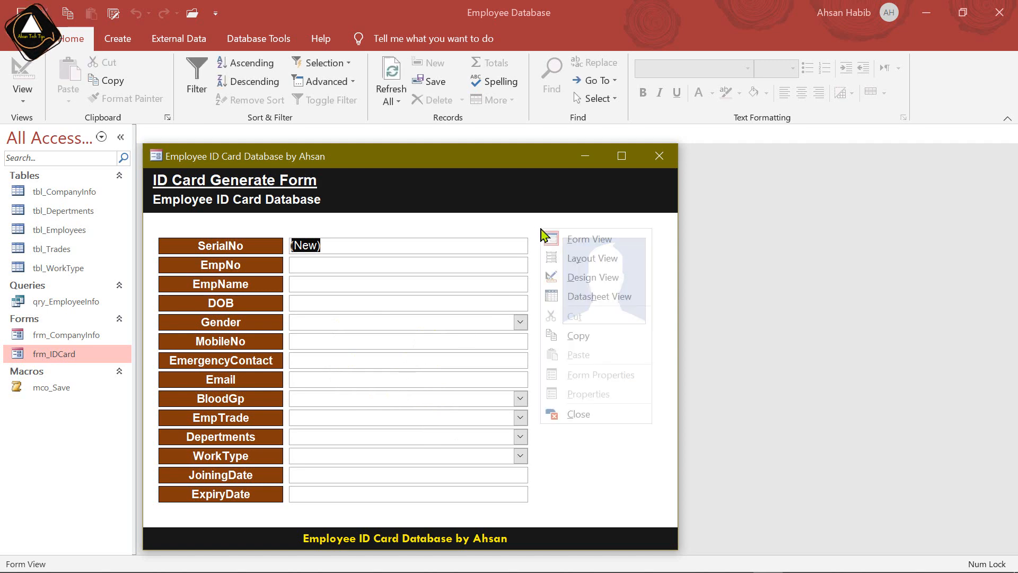
click(582, 280)
drag(471, 240, 465, 532)
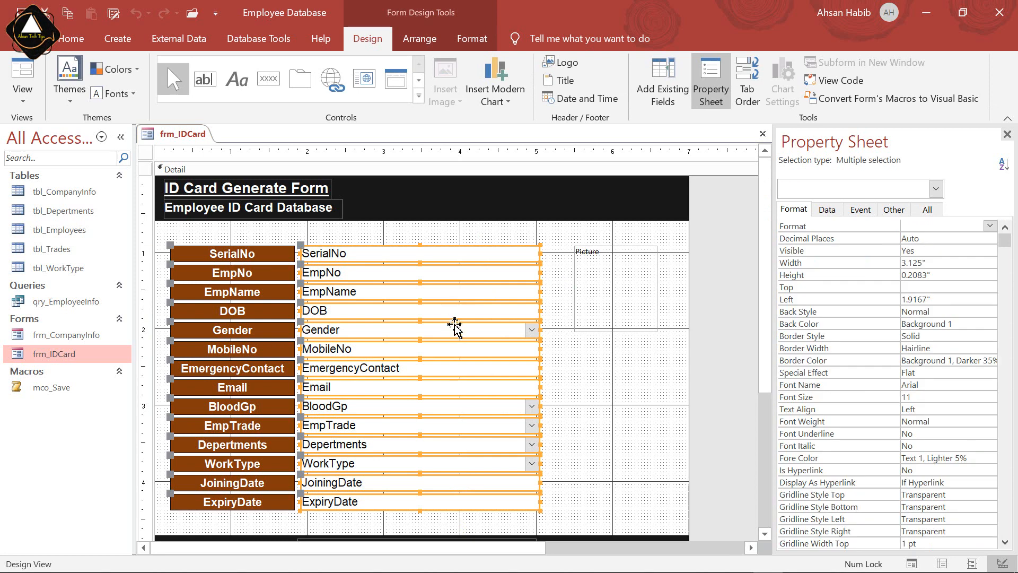
click(473, 40)
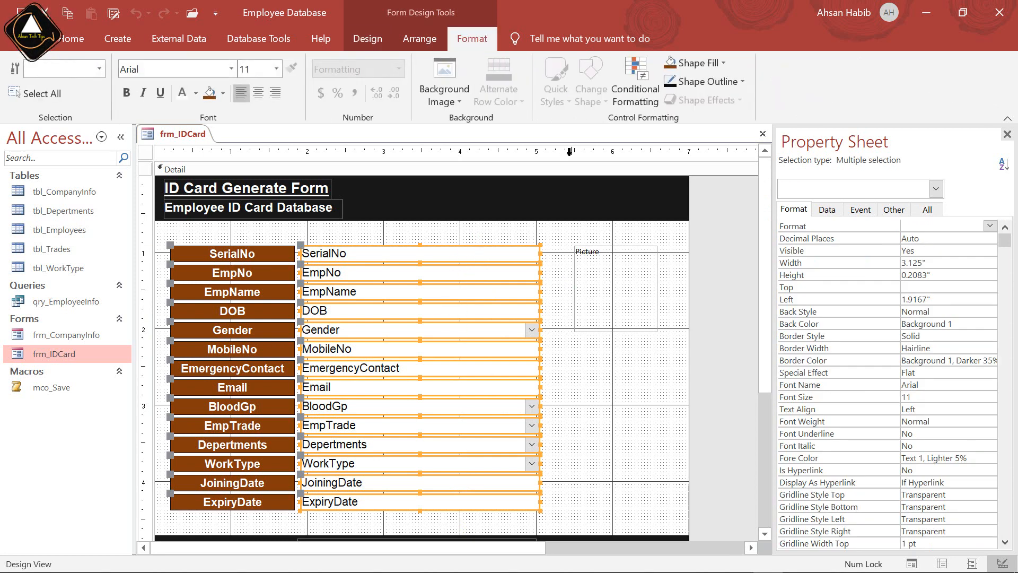
click(739, 82)
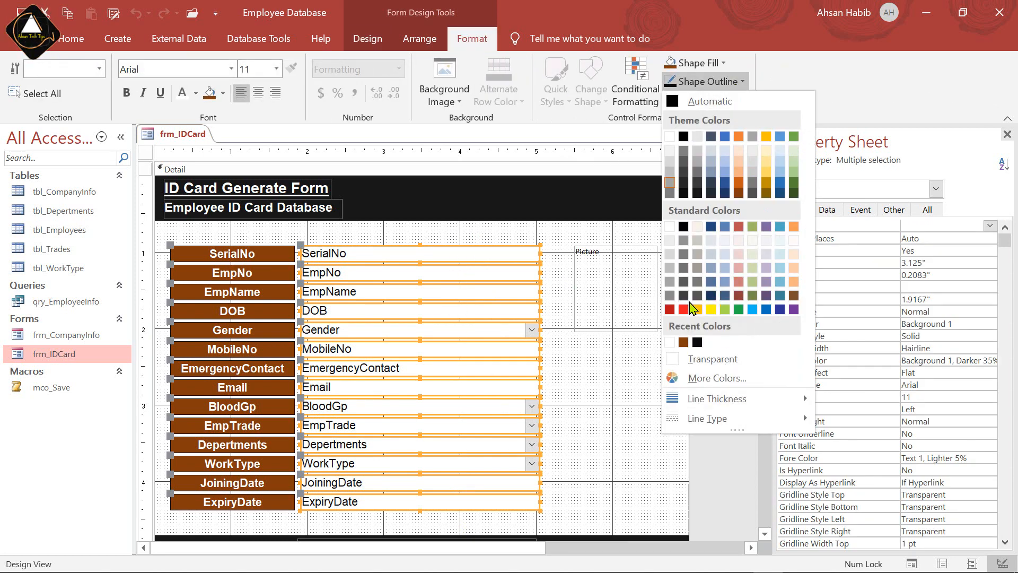
click(684, 194)
click(718, 330)
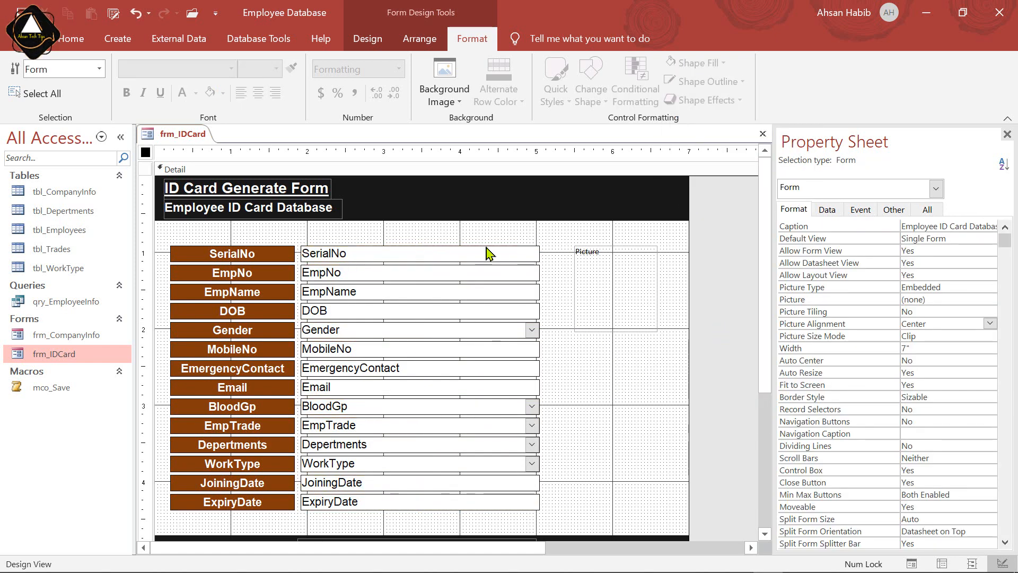
Add a command button below the Picture control that performs Add New Record and shows the Go To New picture
click(371, 41)
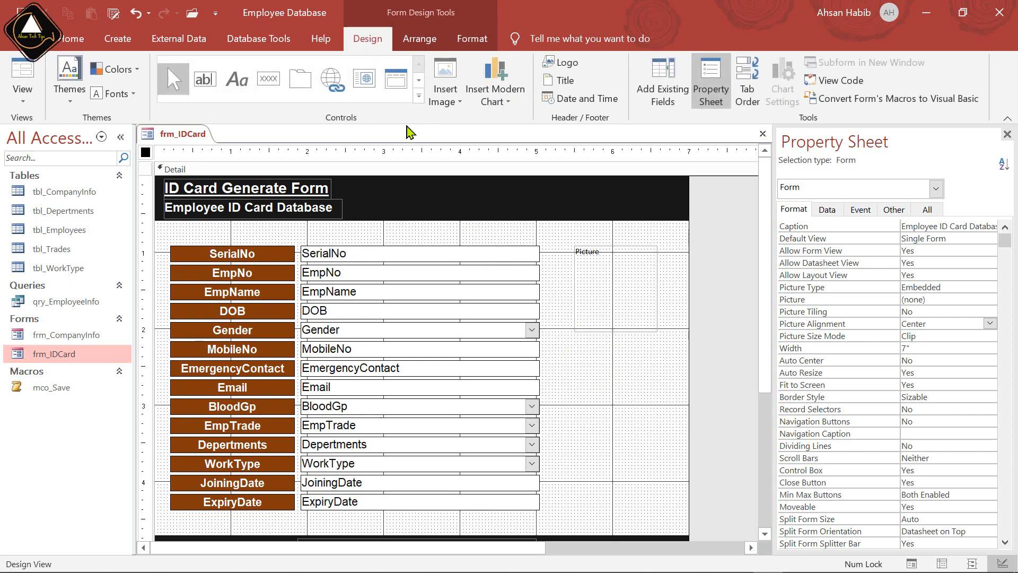
click(268, 79)
click(568, 350)
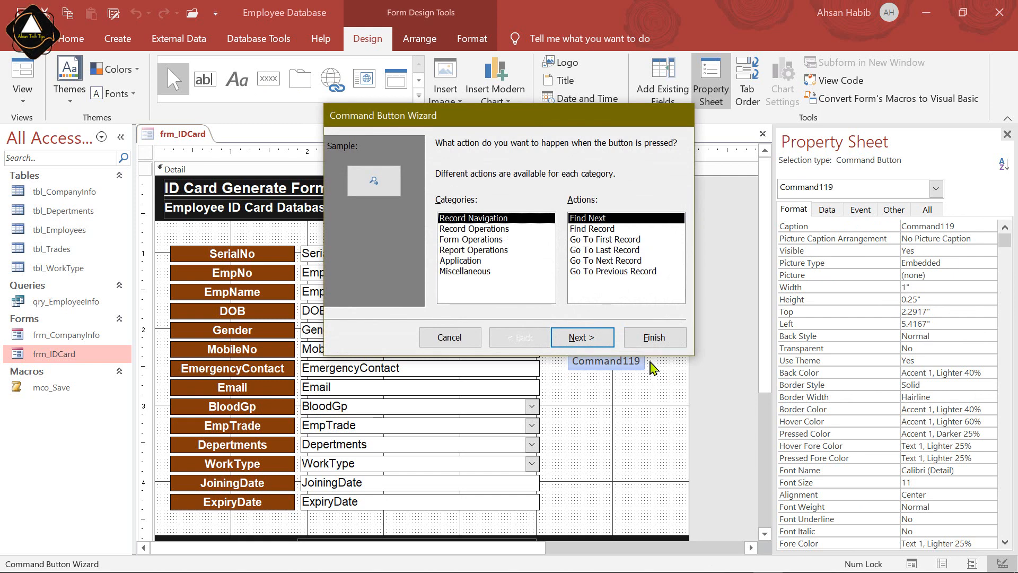
click(473, 229)
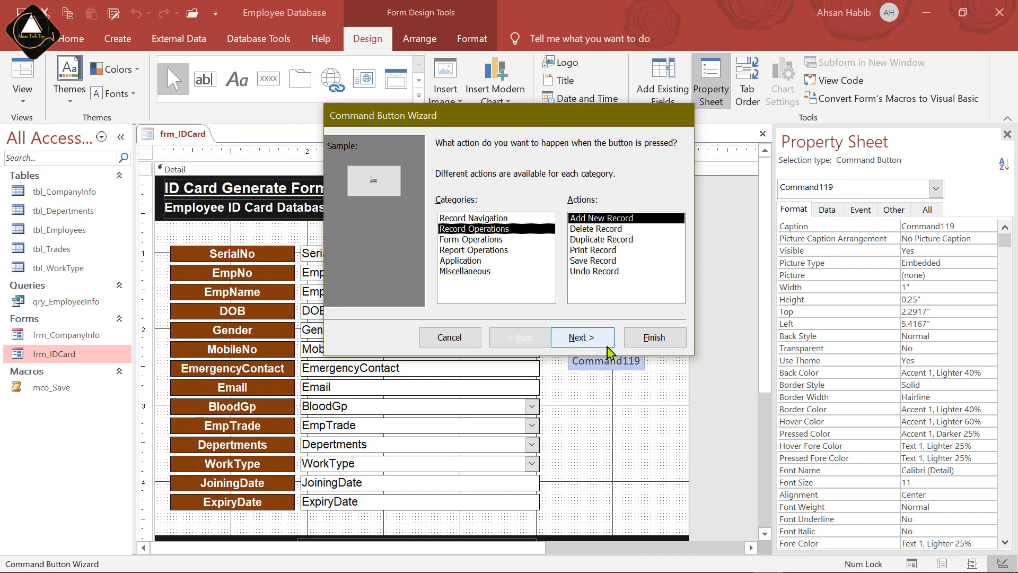
click(589, 344)
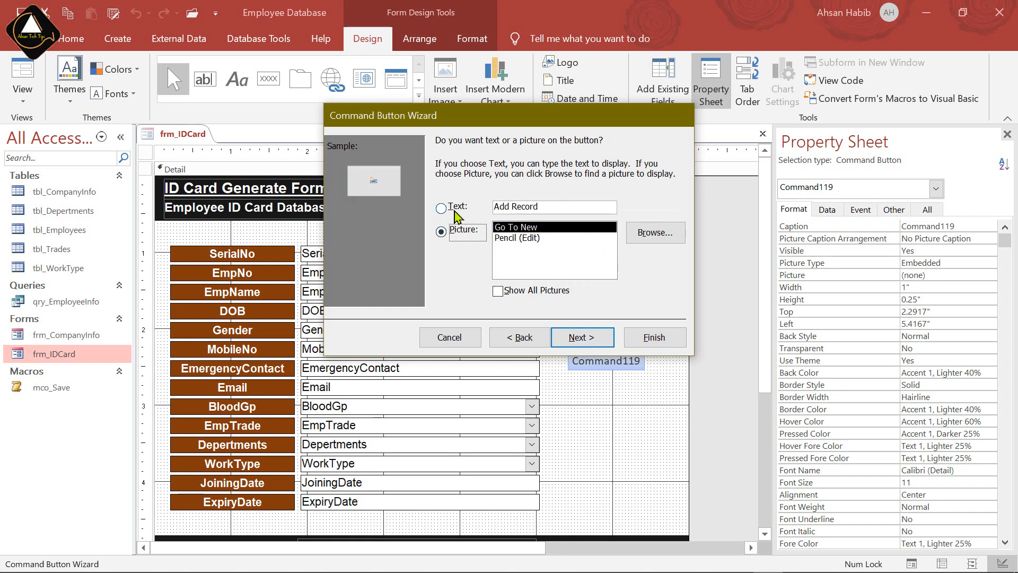
click(594, 337)
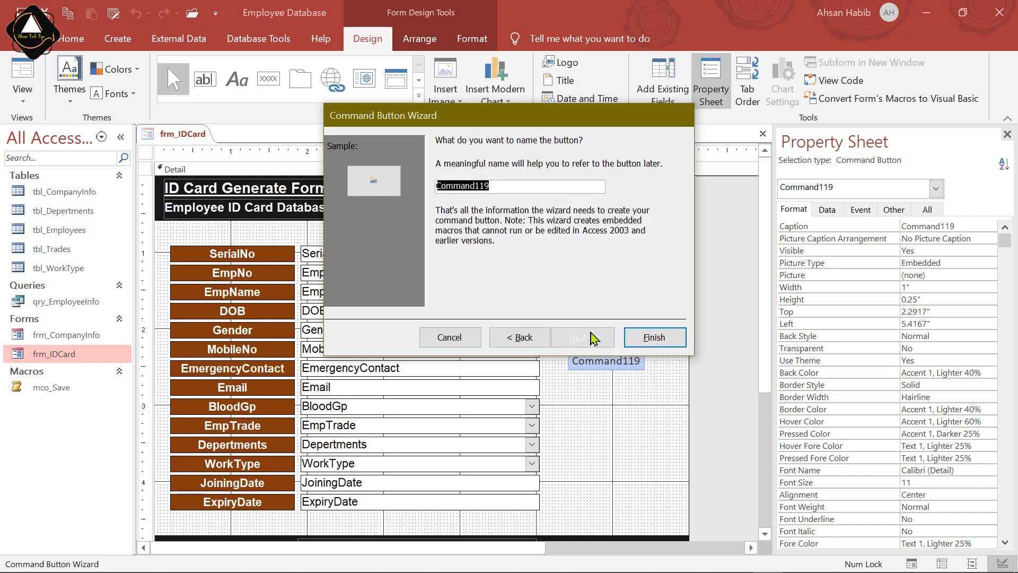
click(656, 338)
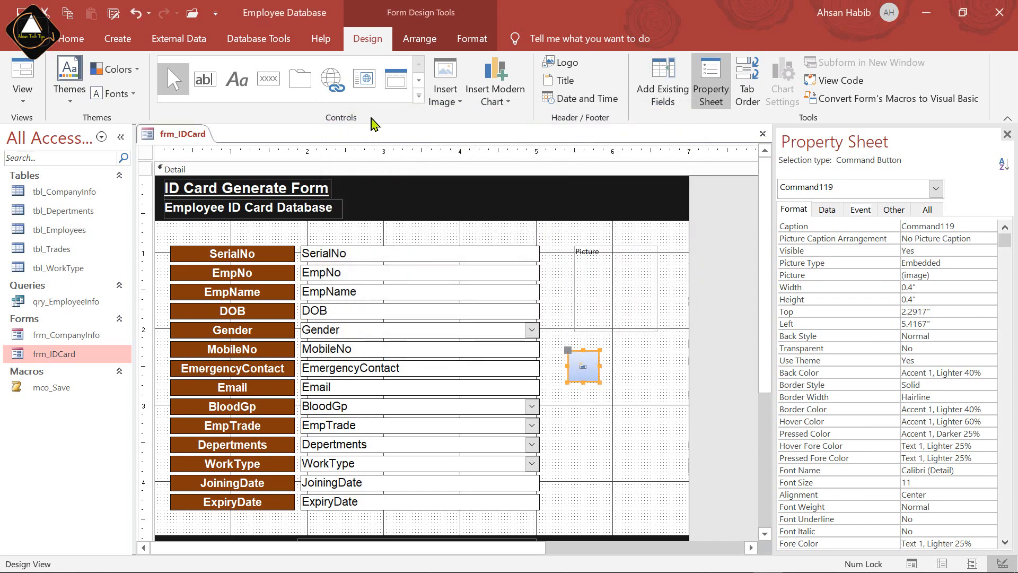
Add a command button under the new-record button that goes to the previous record and shows the Go To Previous picture
click(269, 78)
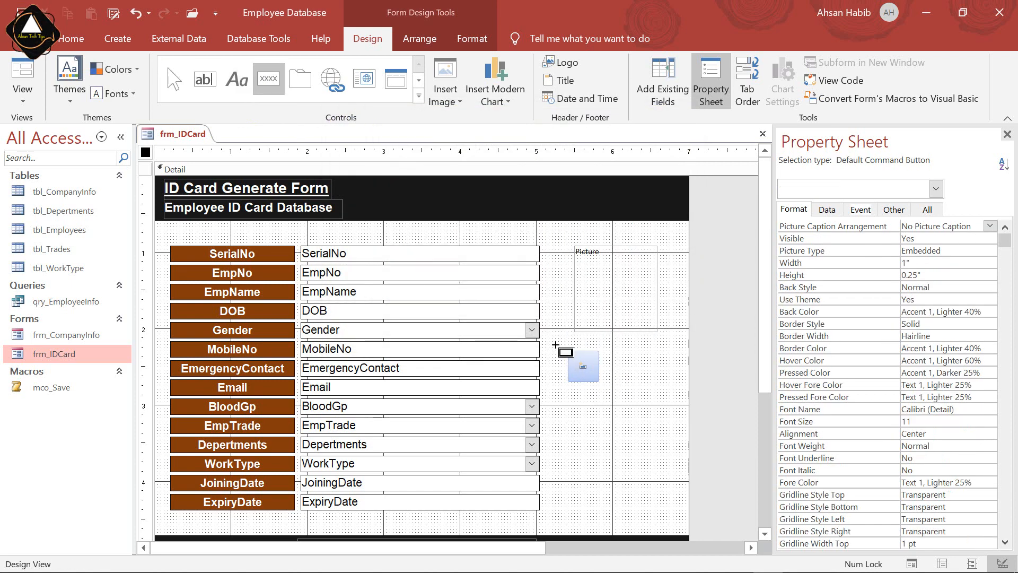
click(570, 388)
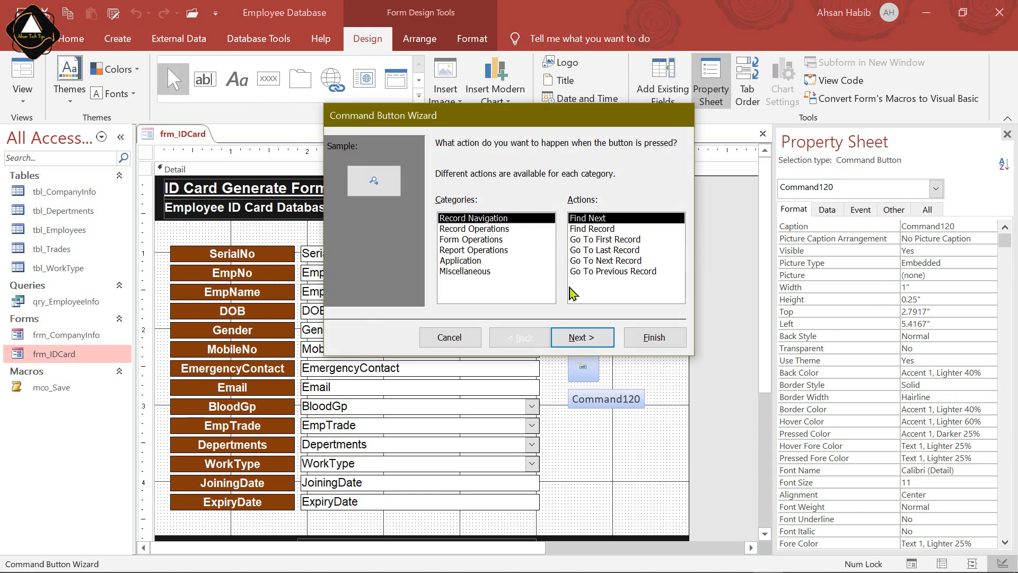
click(611, 272)
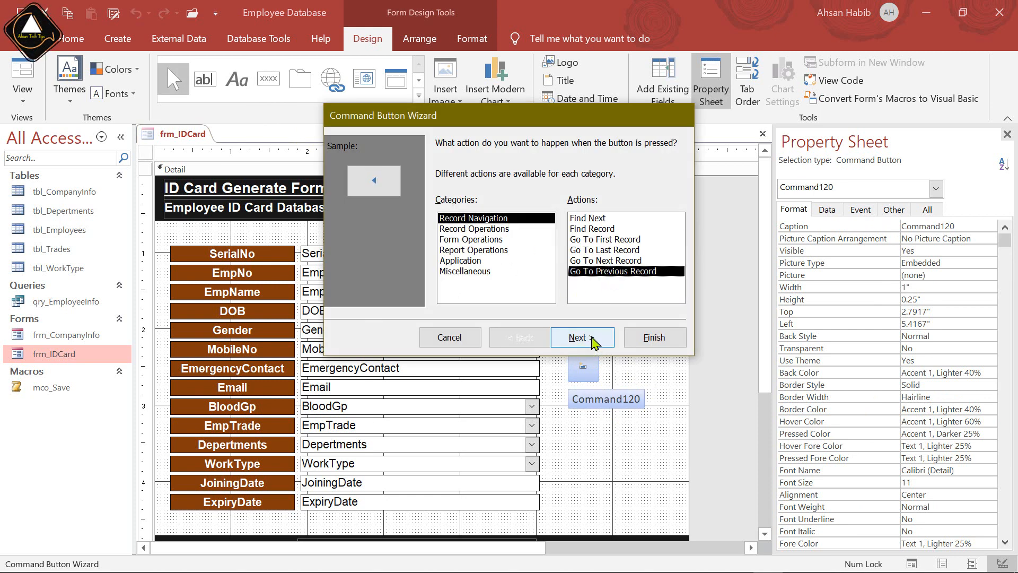
click(594, 340)
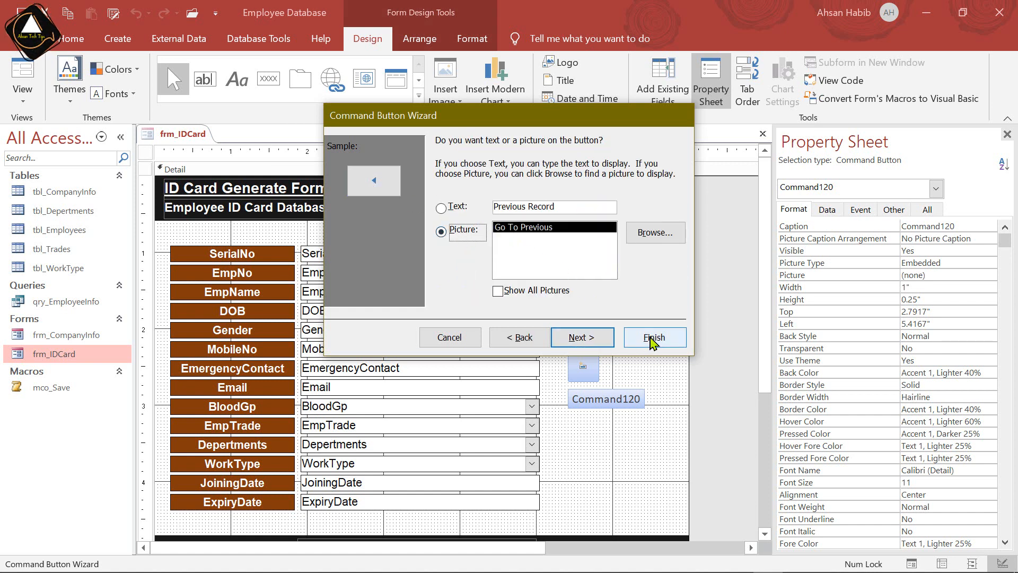
click(654, 338)
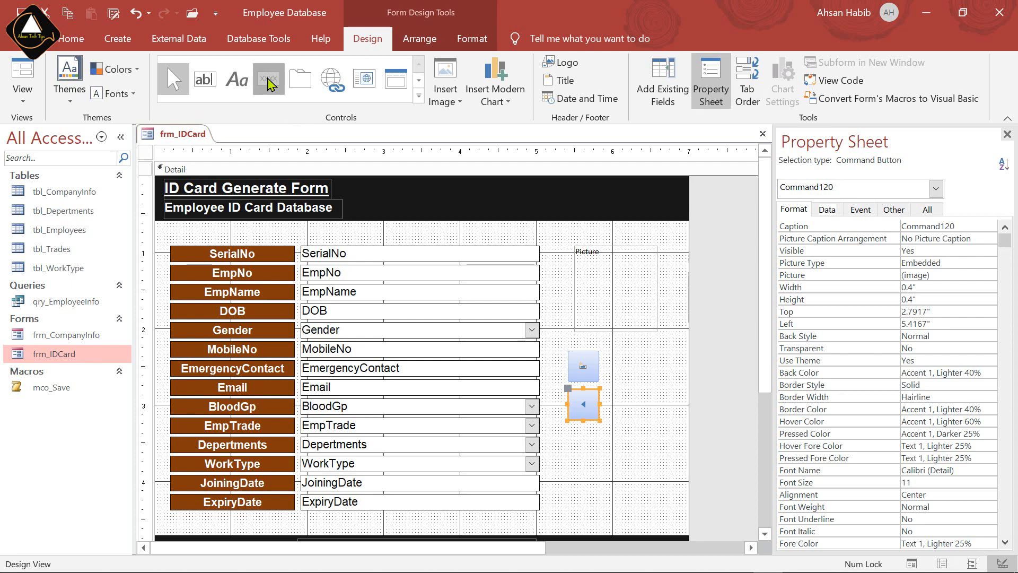
Add a command button beside the previous-record button that goes to the next record and shows the Go To Next picture
click(268, 78)
click(607, 397)
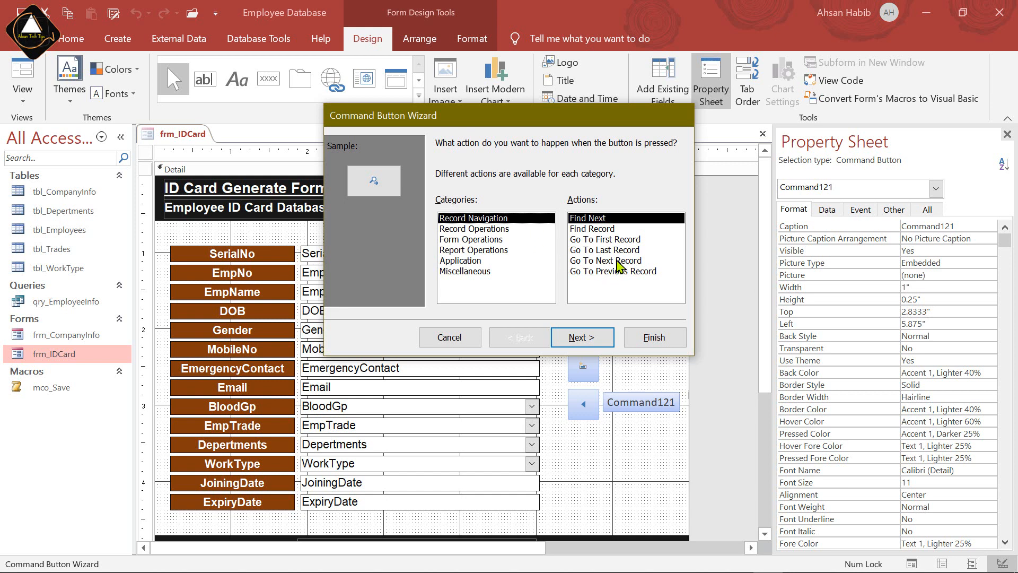
click(618, 260)
click(580, 337)
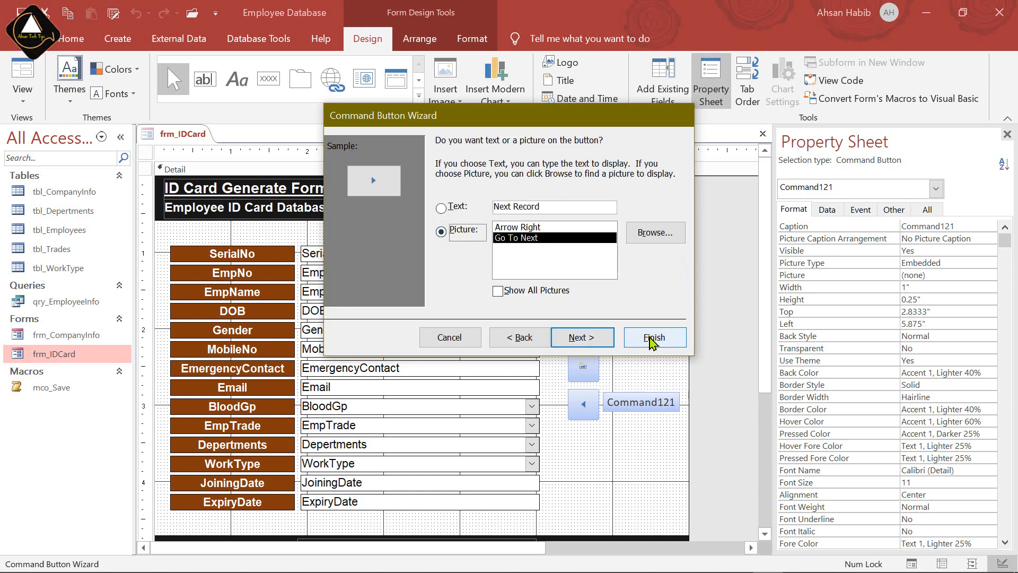
click(652, 337)
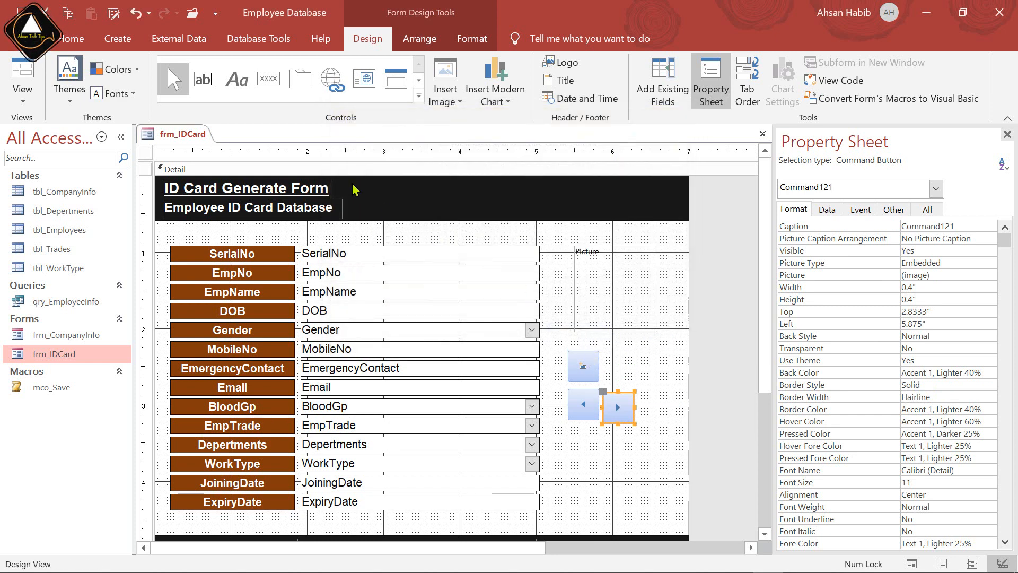
Add a command button below the previous-record button that performs Save Record and shows the Save Record picture
click(268, 80)
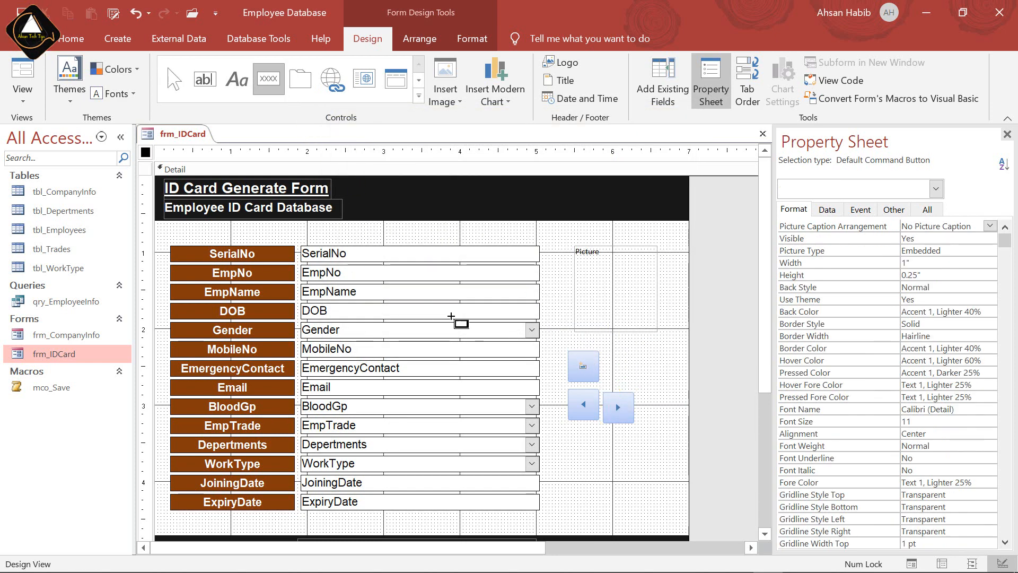
click(571, 433)
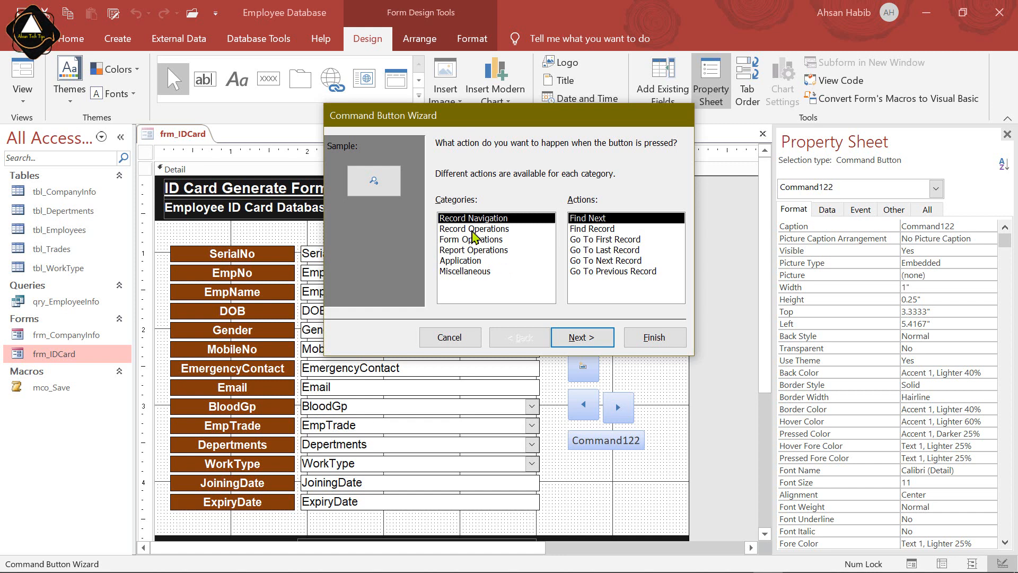
click(494, 230)
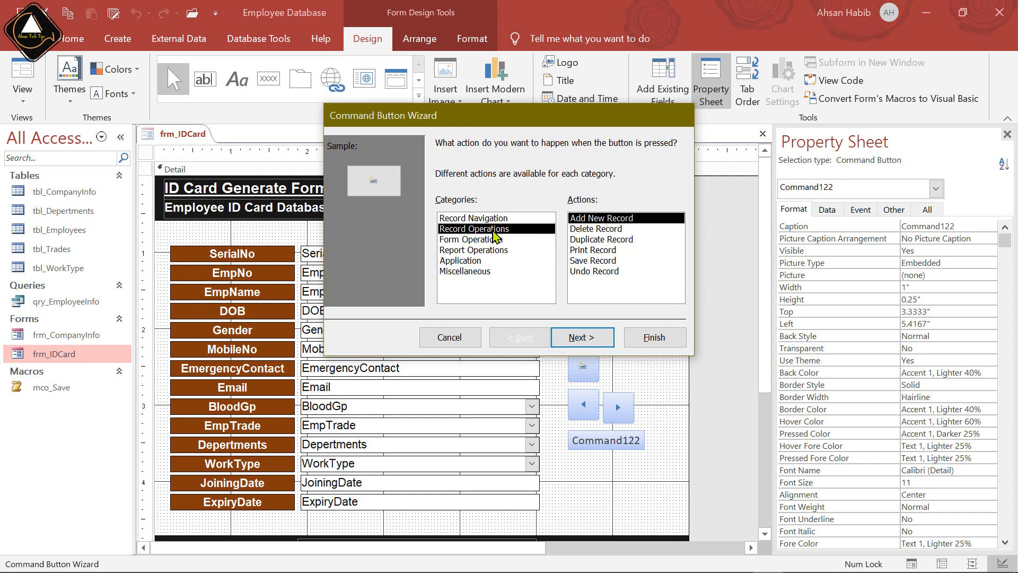
click(600, 263)
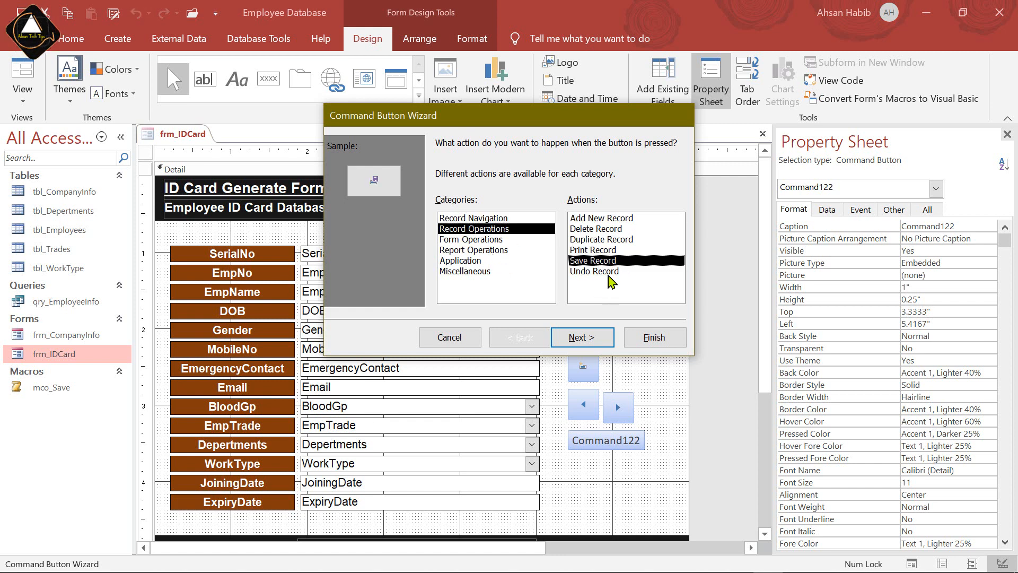
click(582, 337)
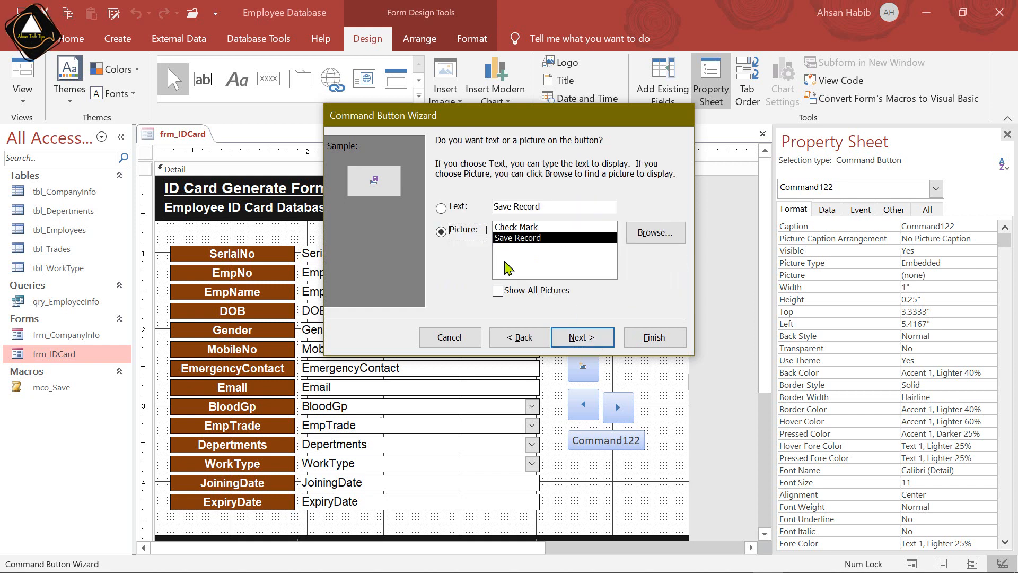
click(654, 337)
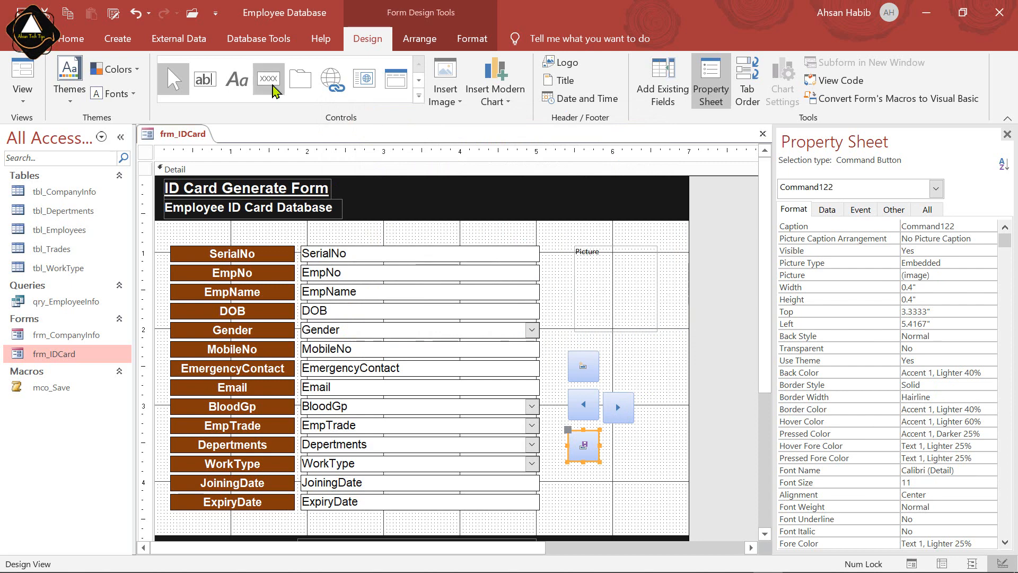
Add a command button beside the save button that performs Delete Record and shows the Delete Record picture
click(269, 78)
click(606, 437)
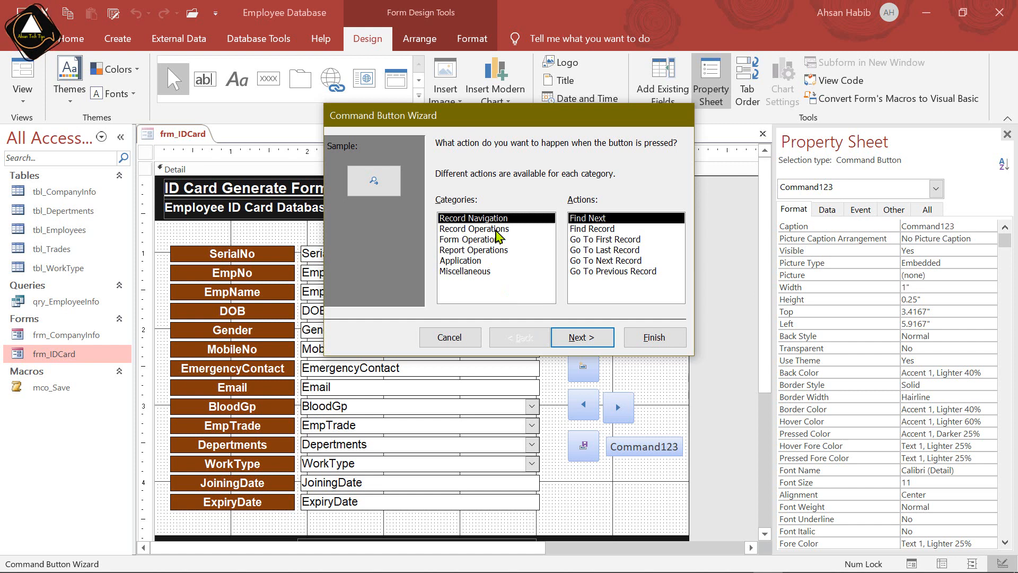
click(496, 230)
click(605, 230)
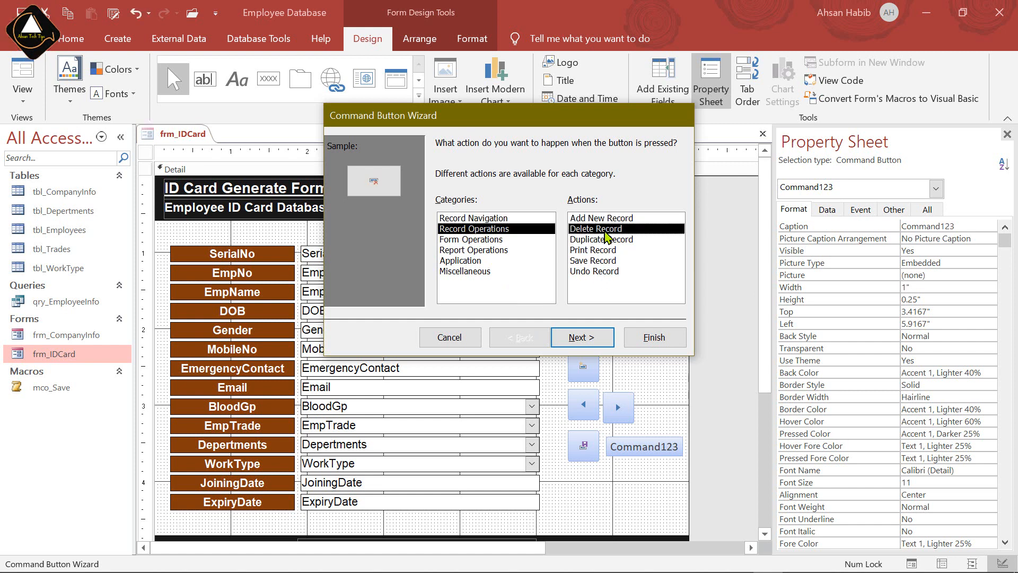
click(583, 337)
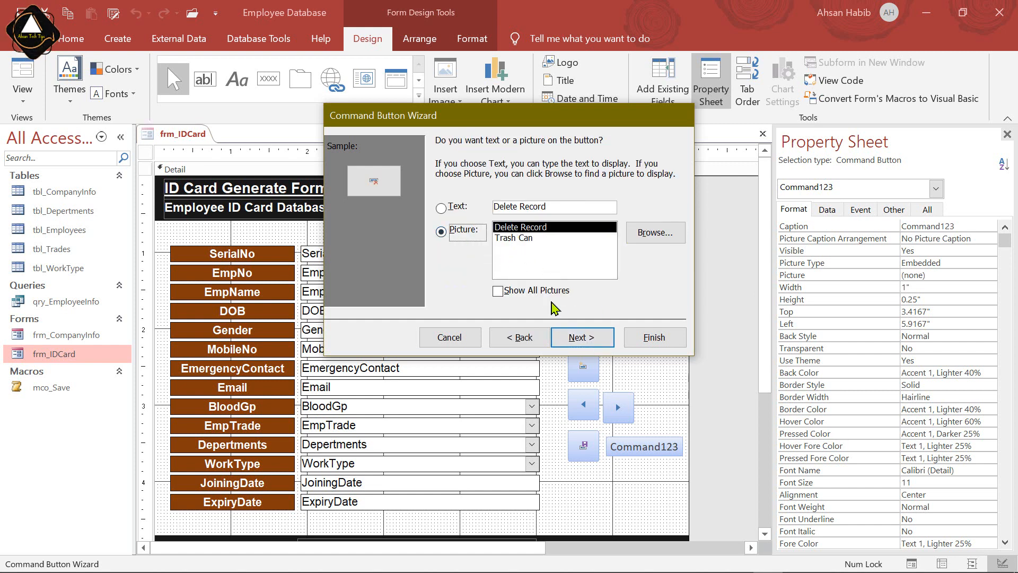
click(654, 337)
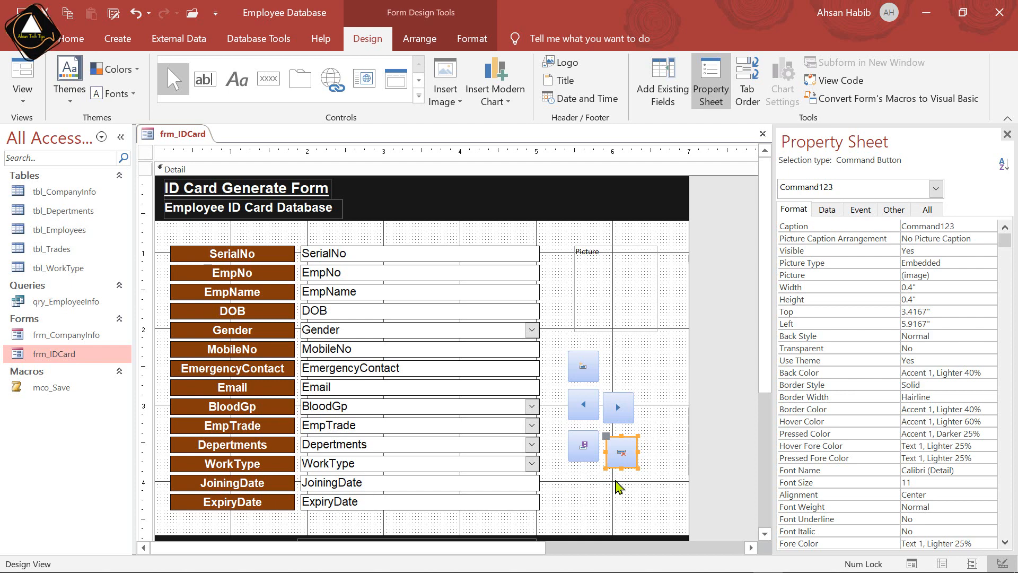
Close the frm_IDCard form and create a new blank report in Design View
scroll(614, 485, down, 3)
scroll(612, 403, up, 3)
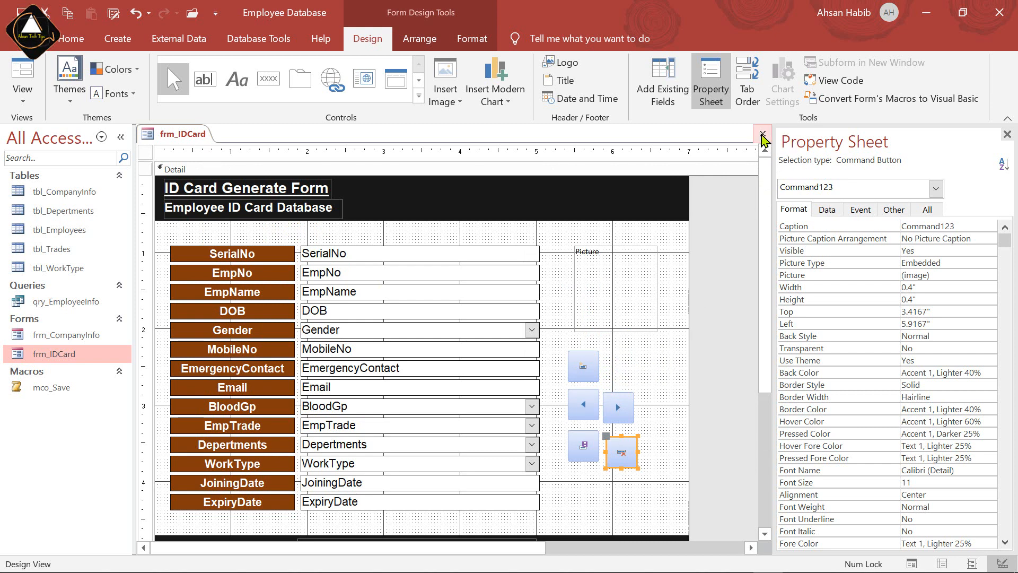
click(763, 133)
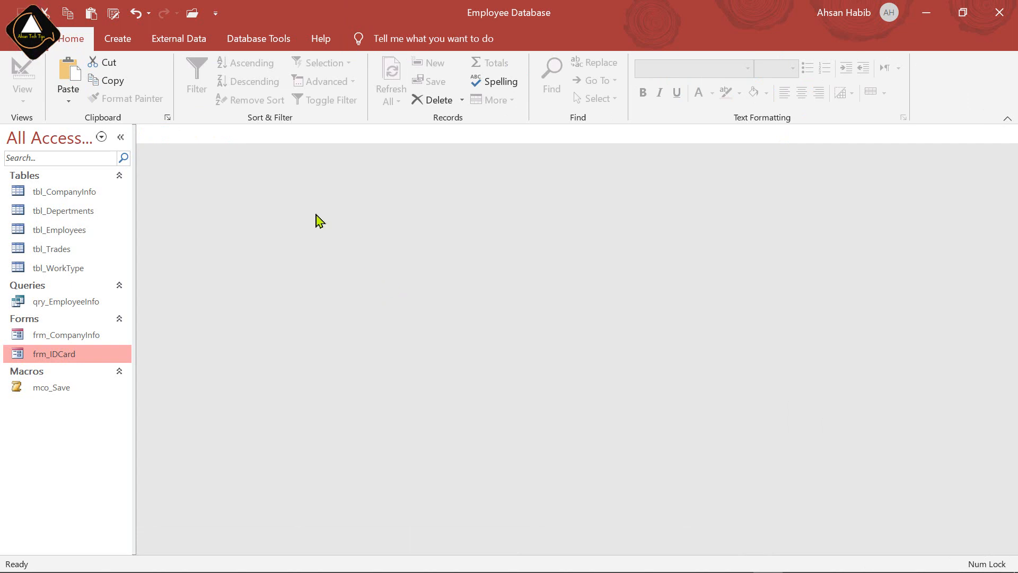
click(117, 38)
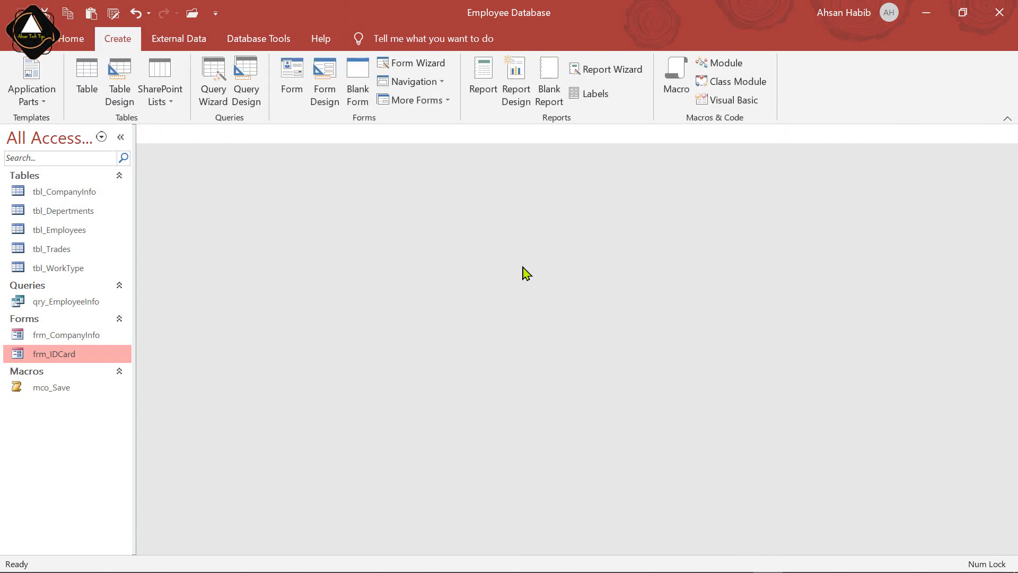
click(515, 85)
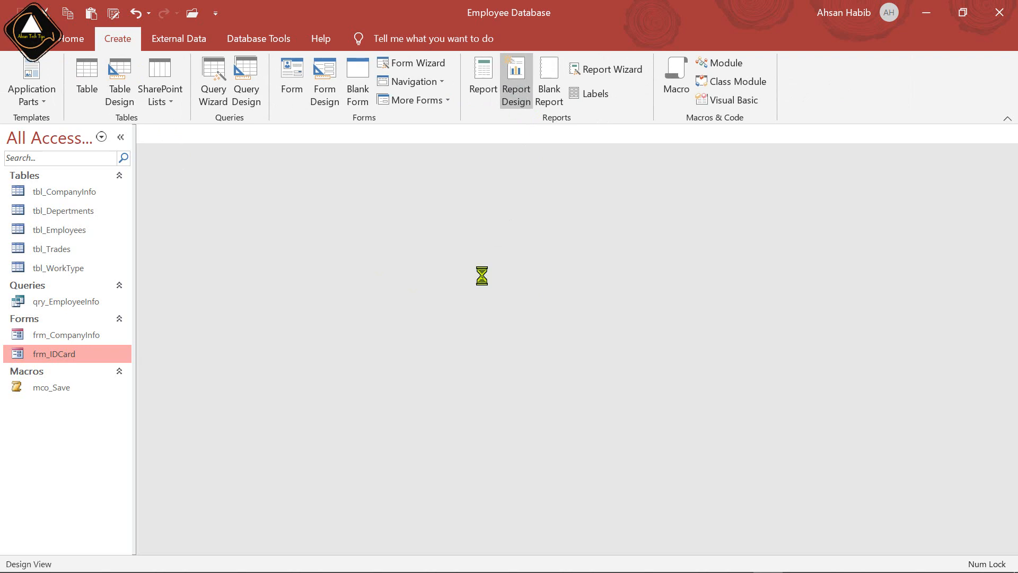
Collapse the report's Page Header and Page Footer sections to zero height
drag(355, 193, 353, 173)
scroll(445, 318, down, 3)
drag(439, 393, 439, 374)
scroll(488, 355, up, 3)
scroll(488, 355, up, 2)
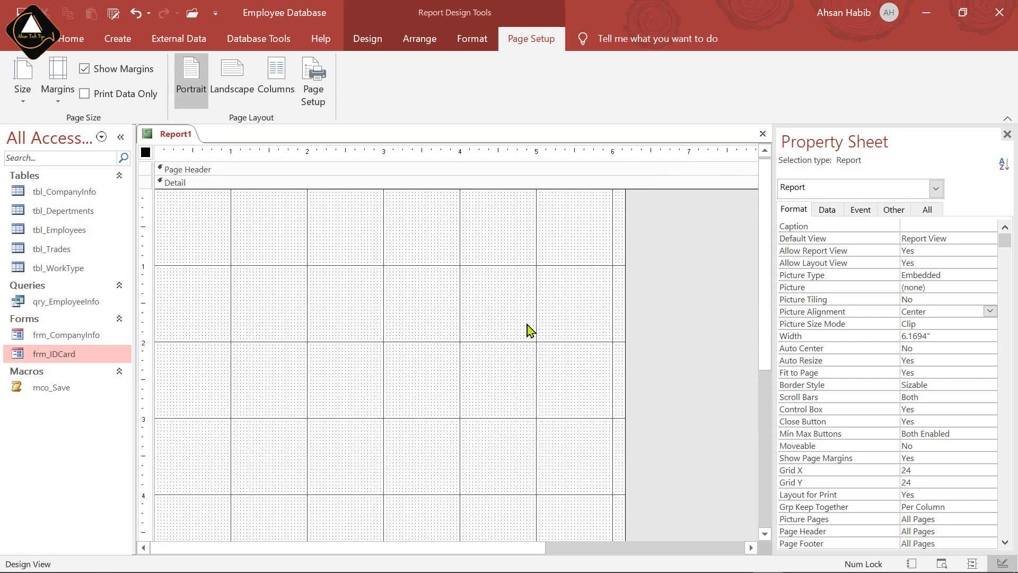
scroll(609, 266, down, 3)
scroll(610, 268, up, 3)
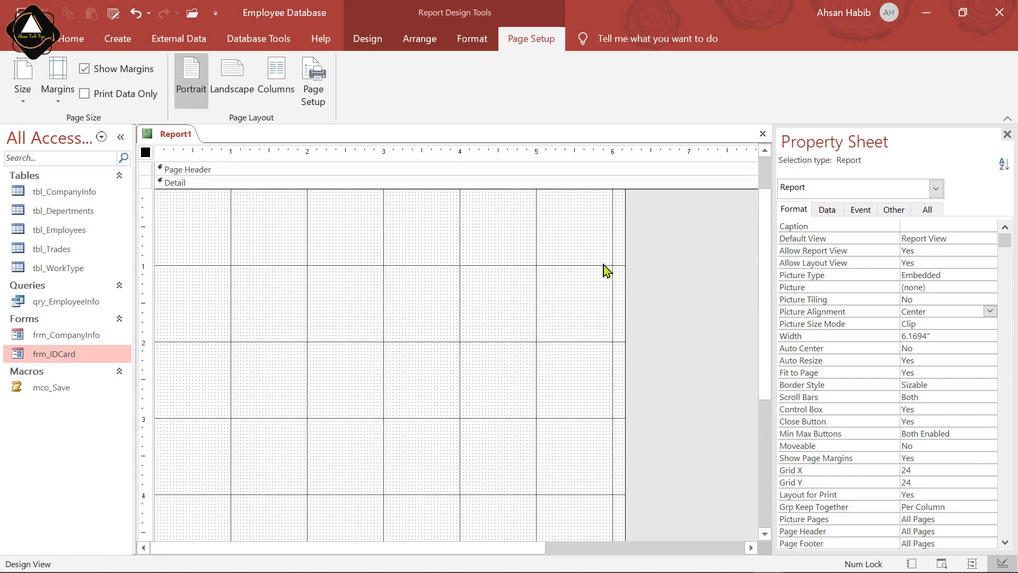
Save the report as rpt_IDCard
key(ctrl+s)
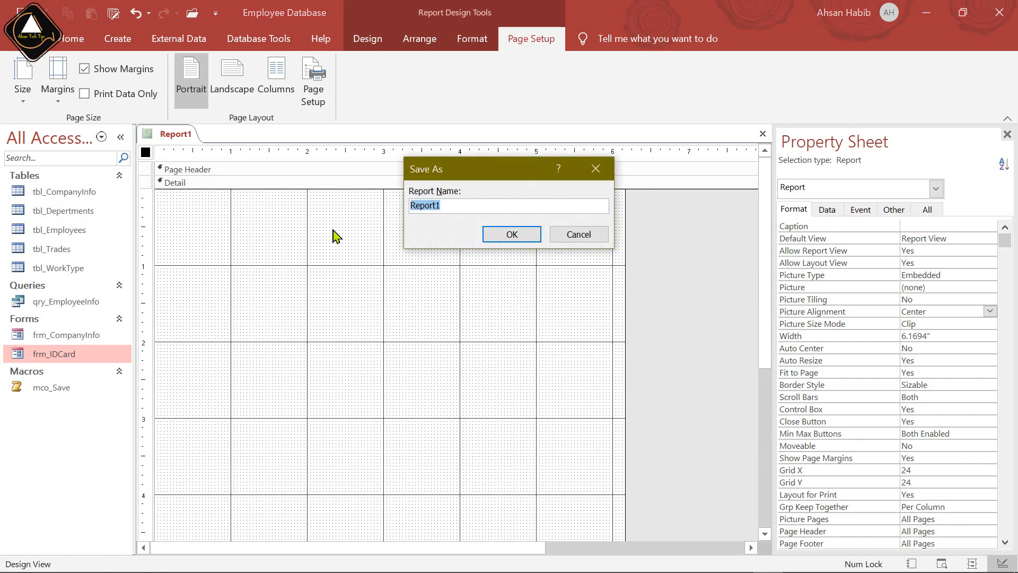
text(rpt_)
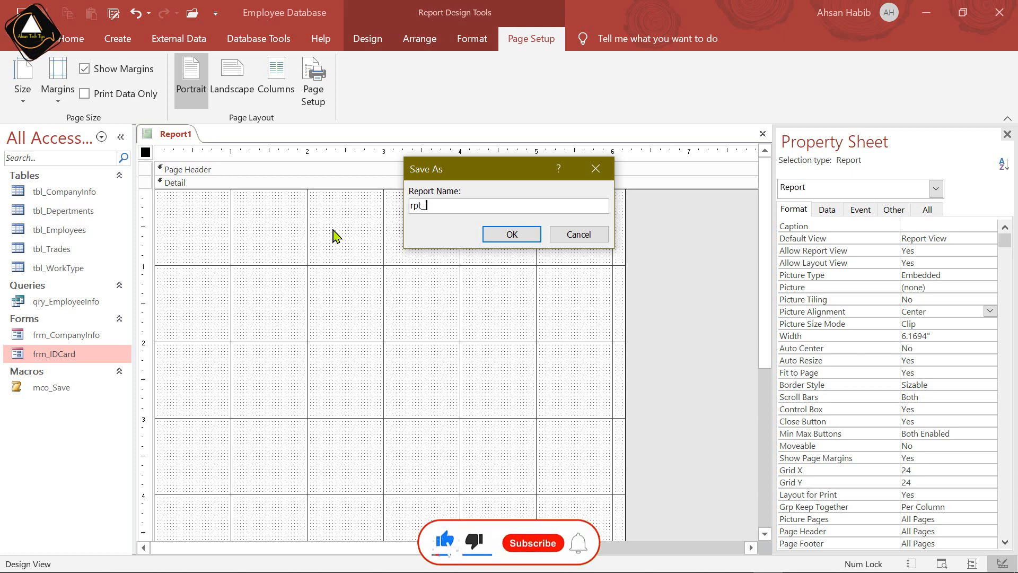
text(ID Card)
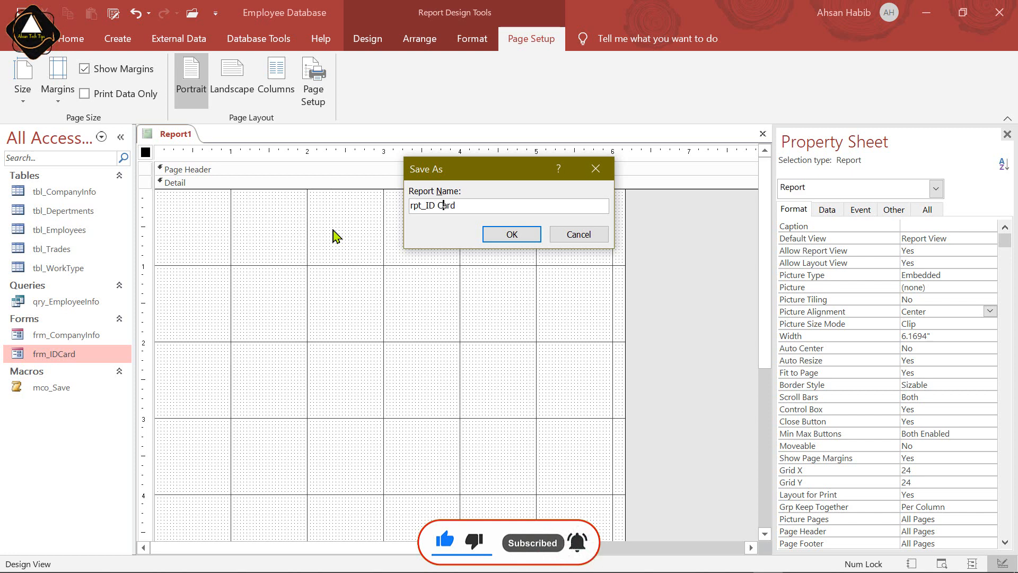
click(512, 234)
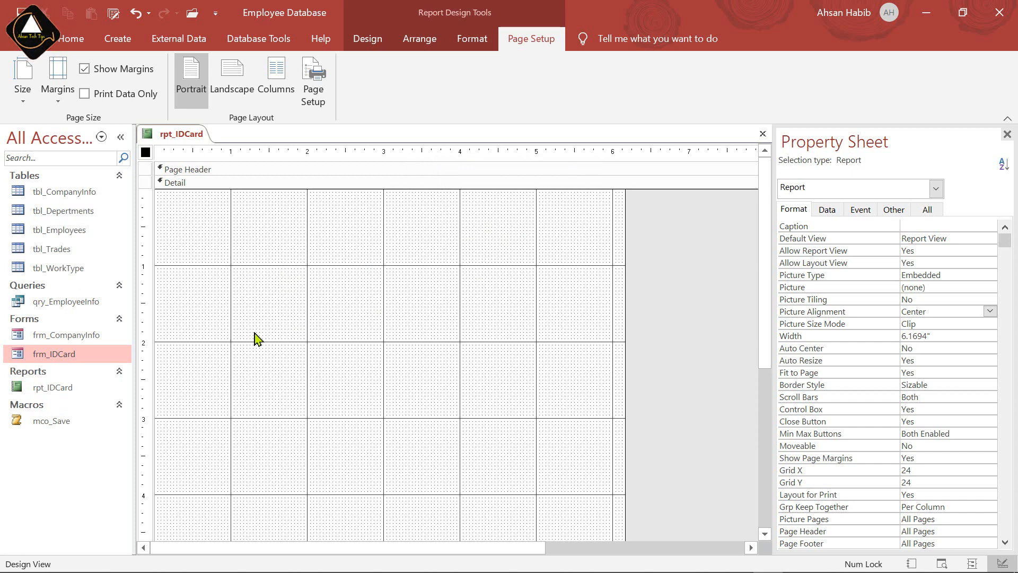
Resize the report to 6 inches wide and its Detail section to 4 inches high
click(214, 224)
click(343, 227)
click(509, 232)
click(535, 241)
click(636, 240)
drag(625, 231, 612, 232)
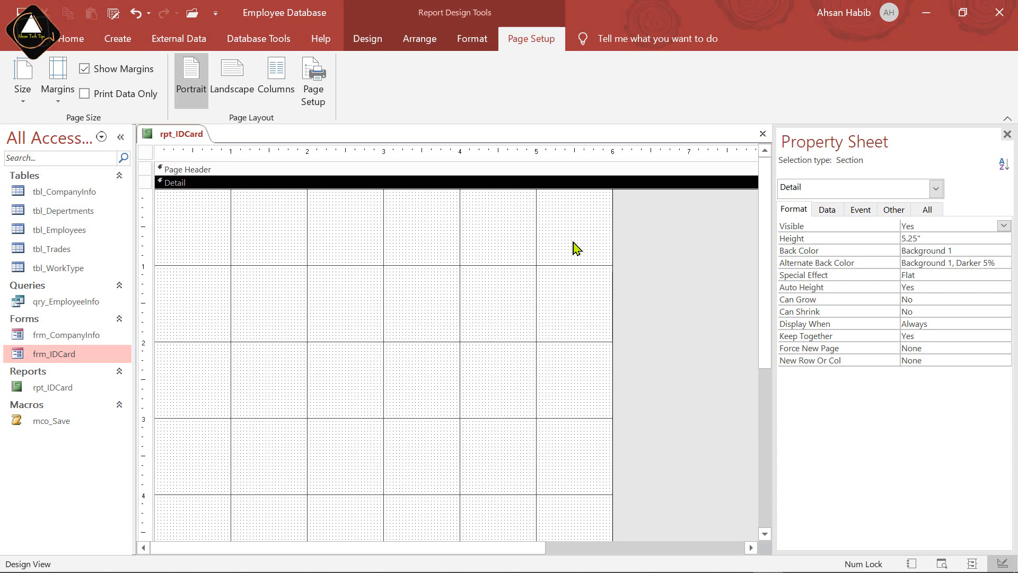
click(577, 455)
scroll(578, 456, down, 2)
drag(597, 512, 595, 418)
scroll(593, 271, up, 2)
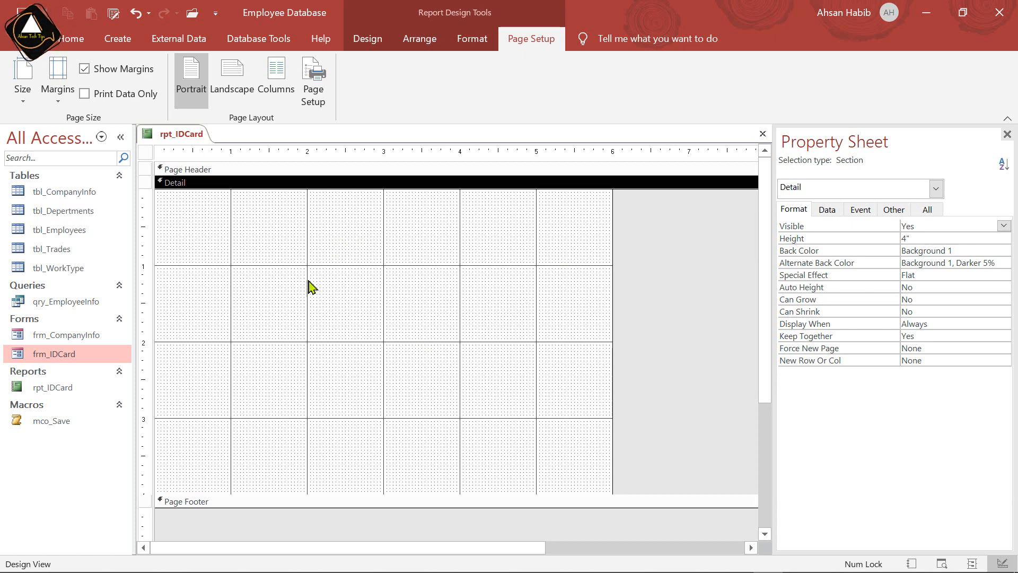
Browse for an image to insert into the report, select the ID Card picture file and preview it at full size
click(375, 46)
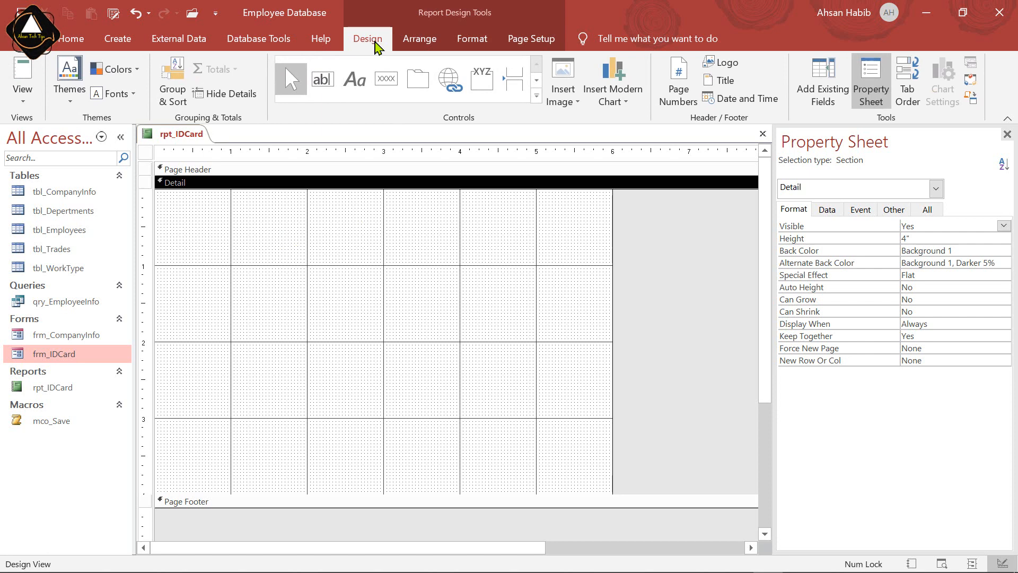
click(572, 103)
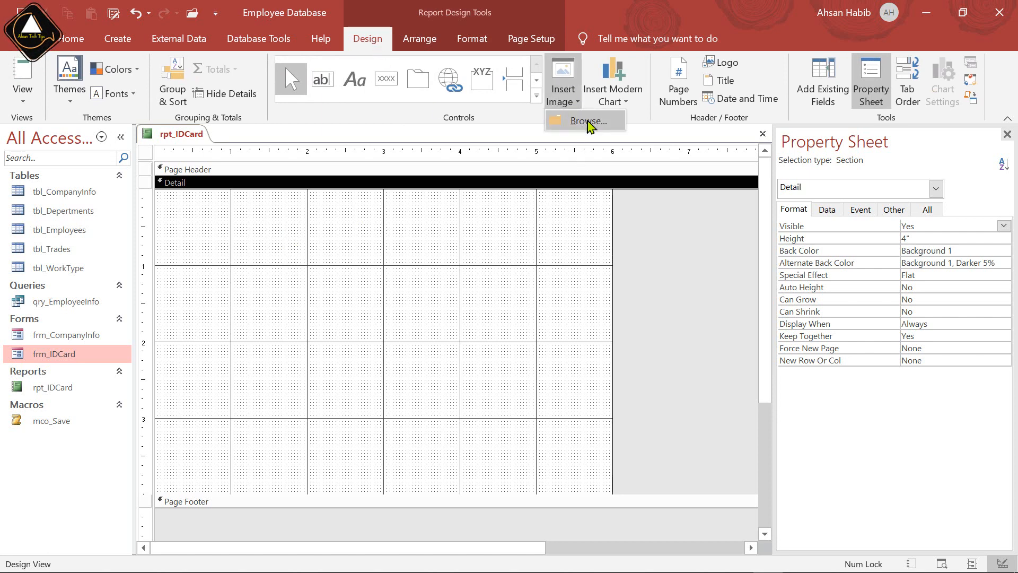
click(588, 123)
click(411, 148)
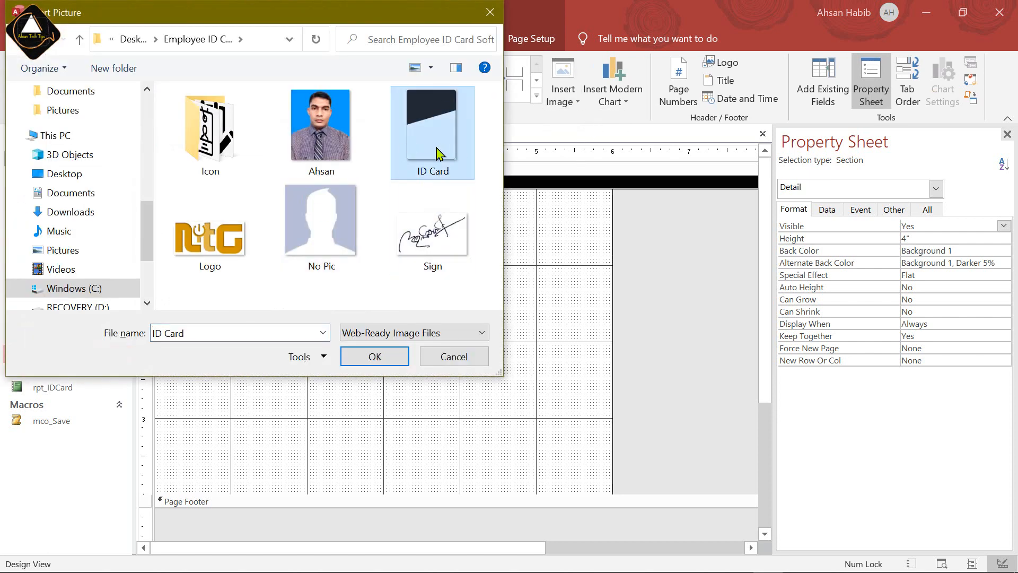
right_click(424, 123)
click(466, 58)
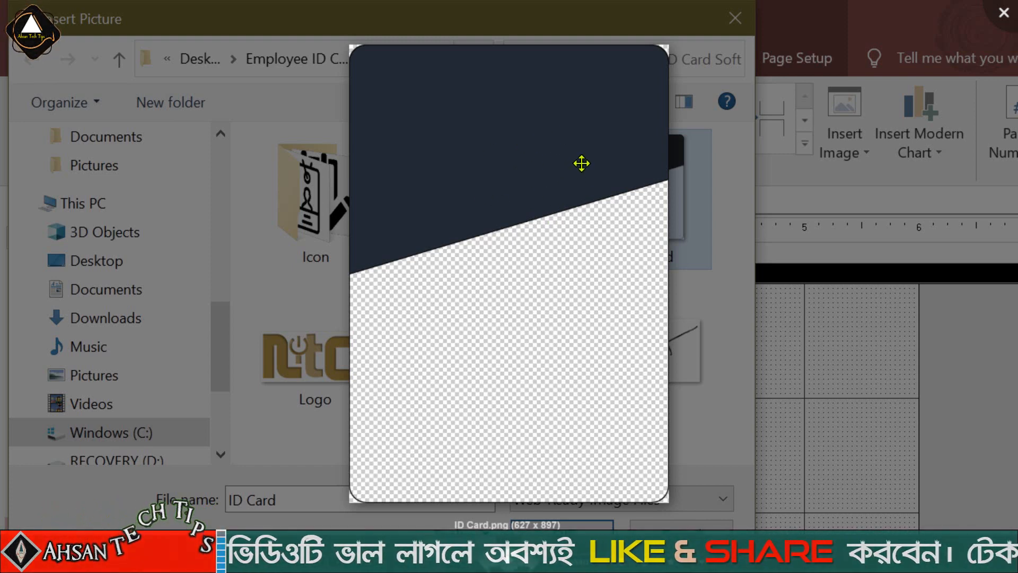
click(1004, 13)
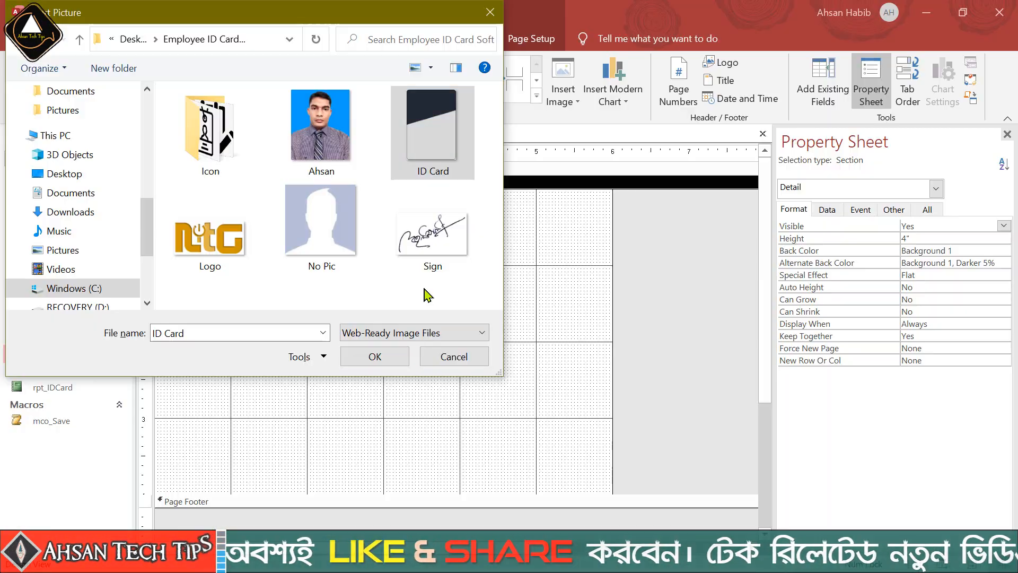